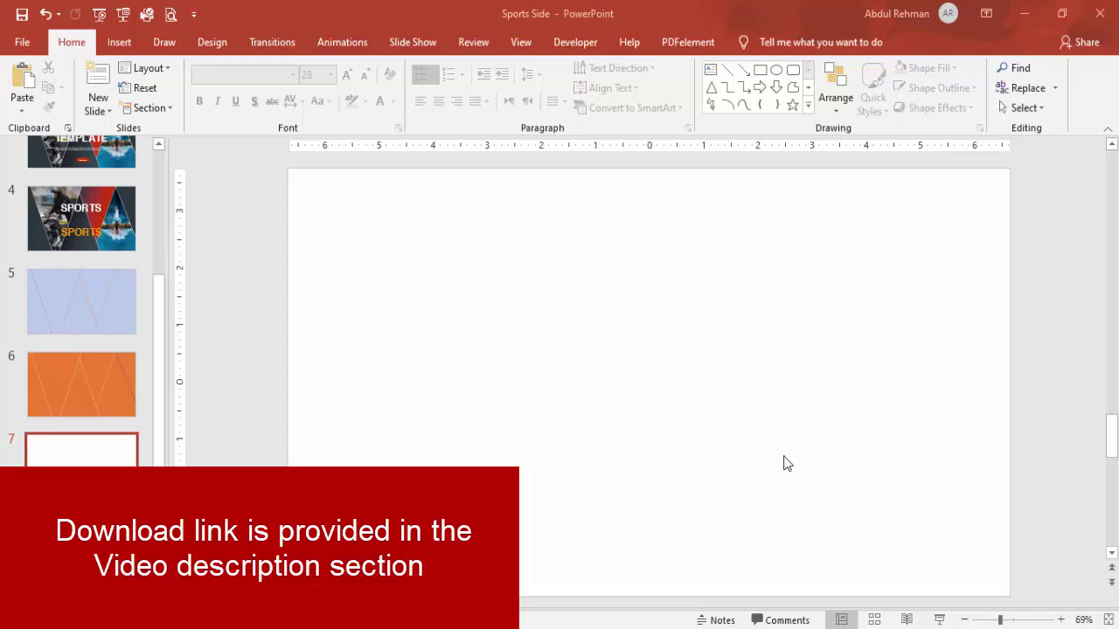
- Draw a 7.5" by 13.33" blue rectangle over the whole slide with no outline, viewed at 40%
left_click(113, 43)
left_click(257, 110)
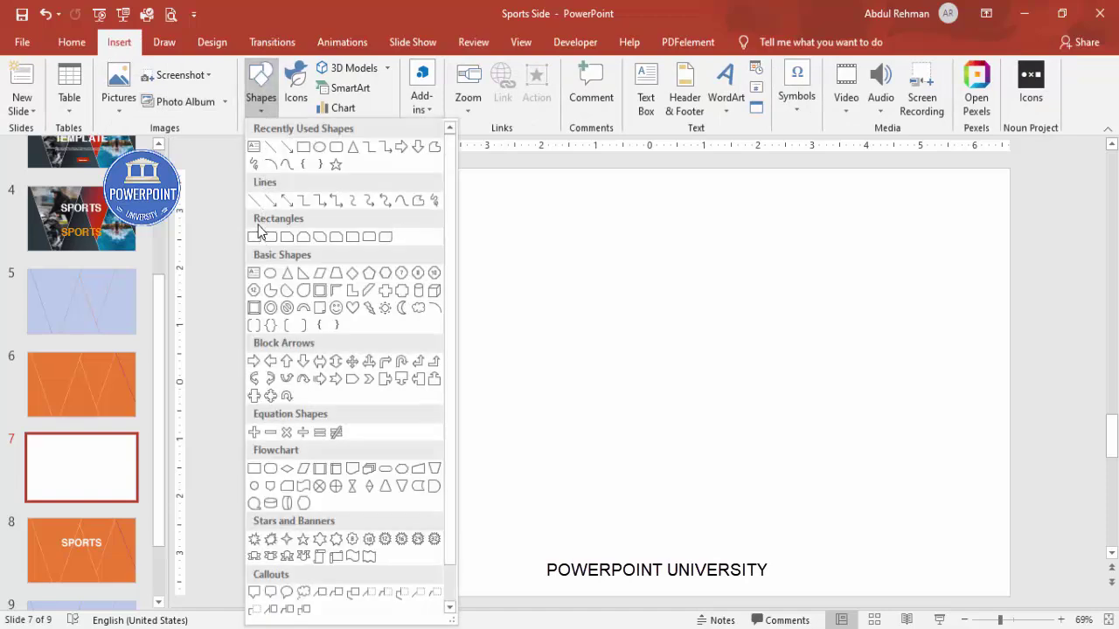
left_click(253, 237)
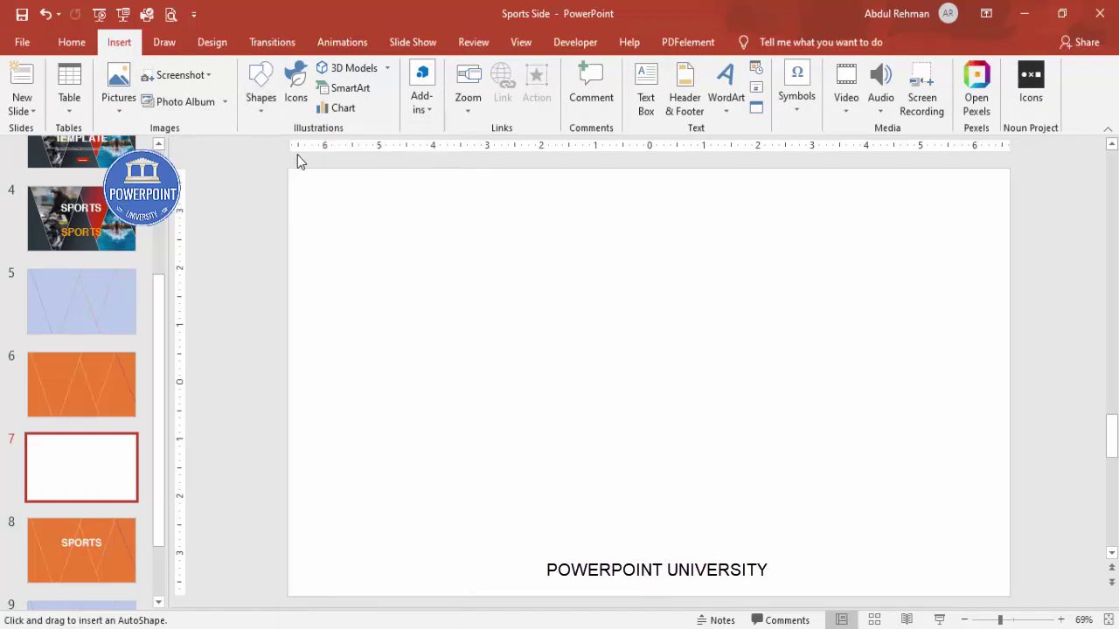
left_click_drag(289, 172, 1009, 596)
left_click(426, 98)
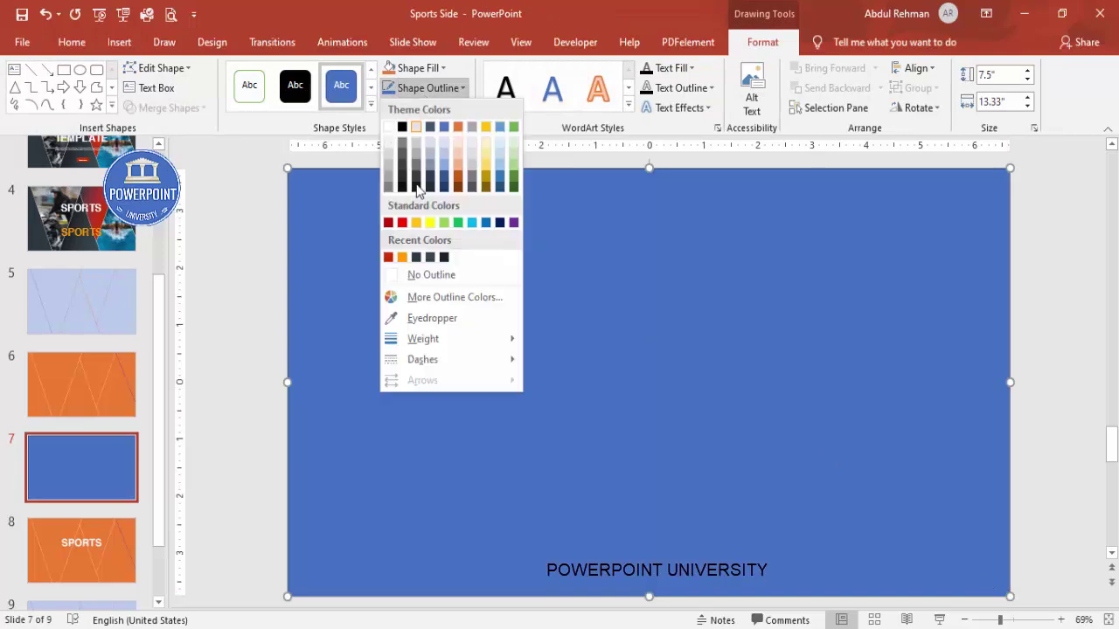
left_click(437, 274)
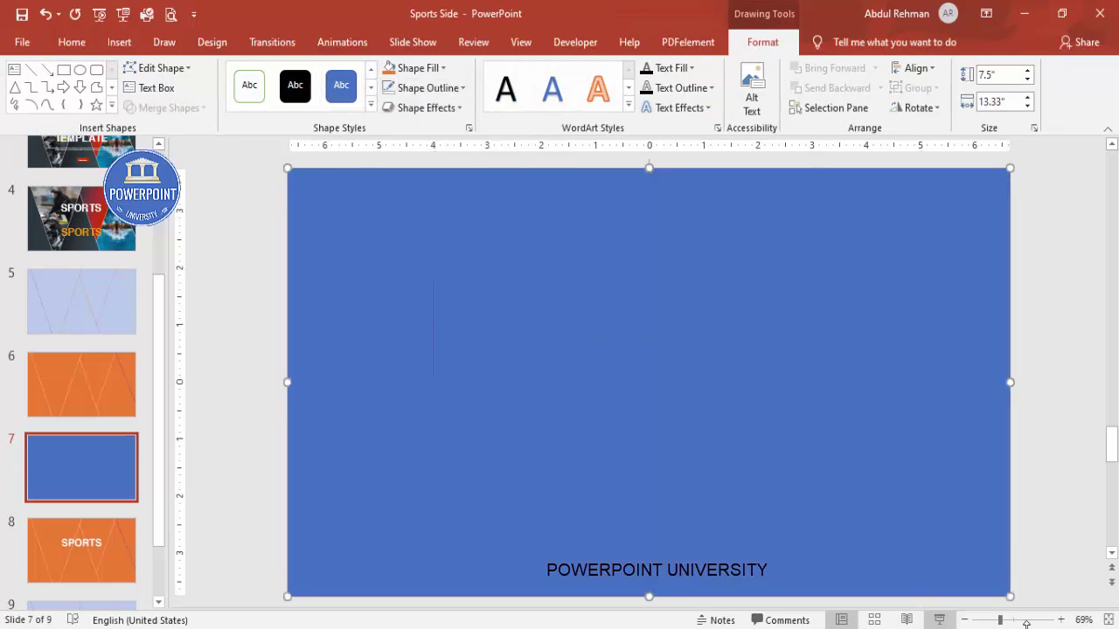
left_click(965, 621)
left_click(965, 620)
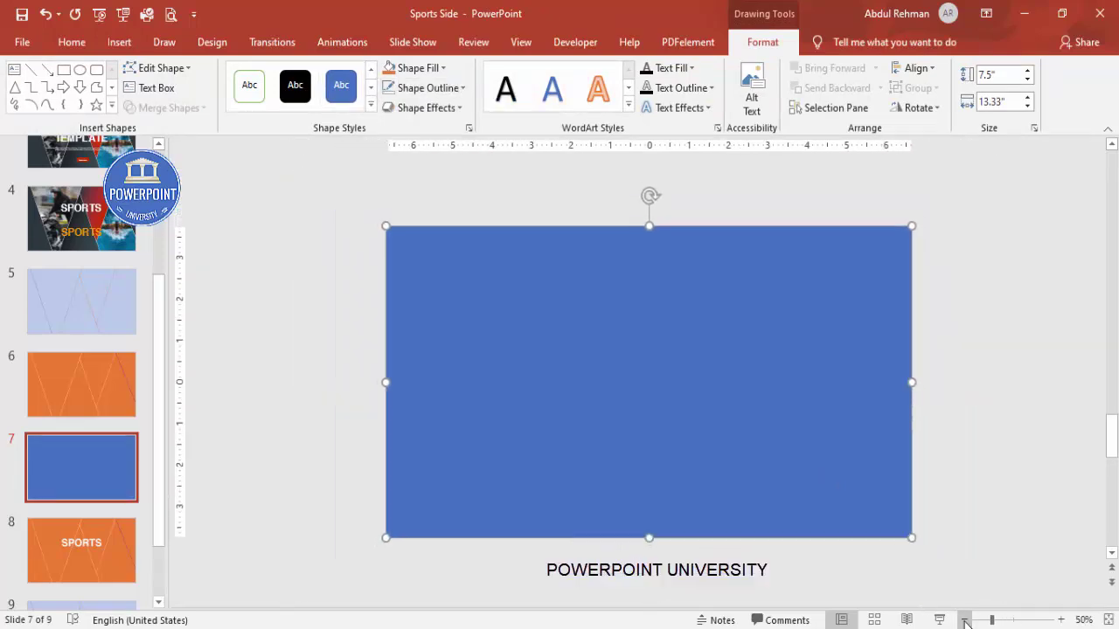
left_click(965, 621)
left_click(550, 217)
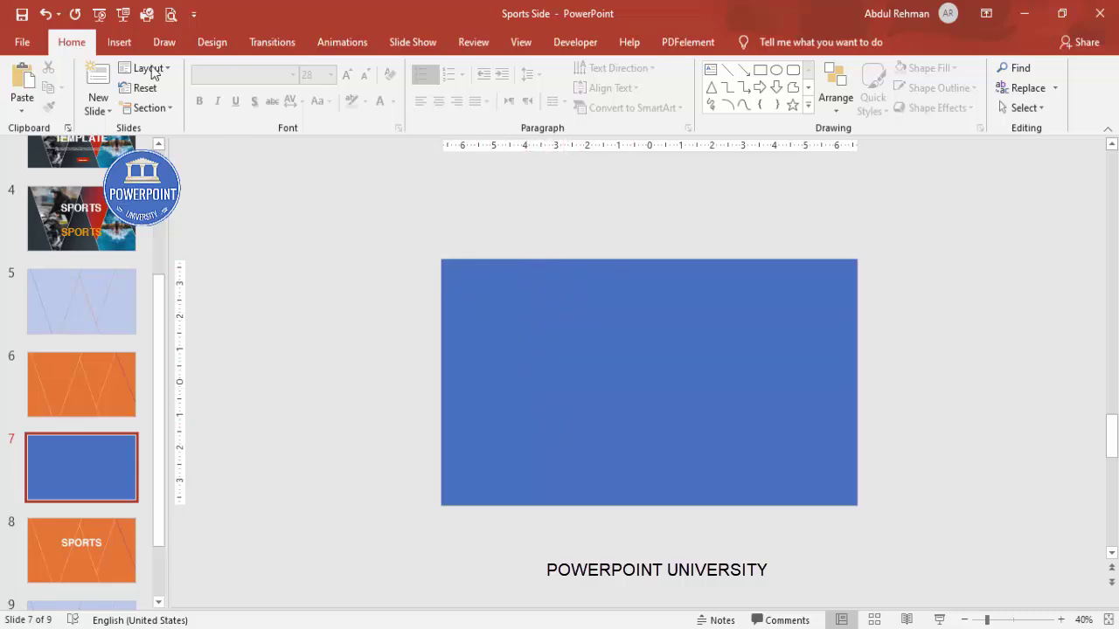
- Draw a tall thin rectangle near the left edge, filled dark red with no outline
left_click(118, 43)
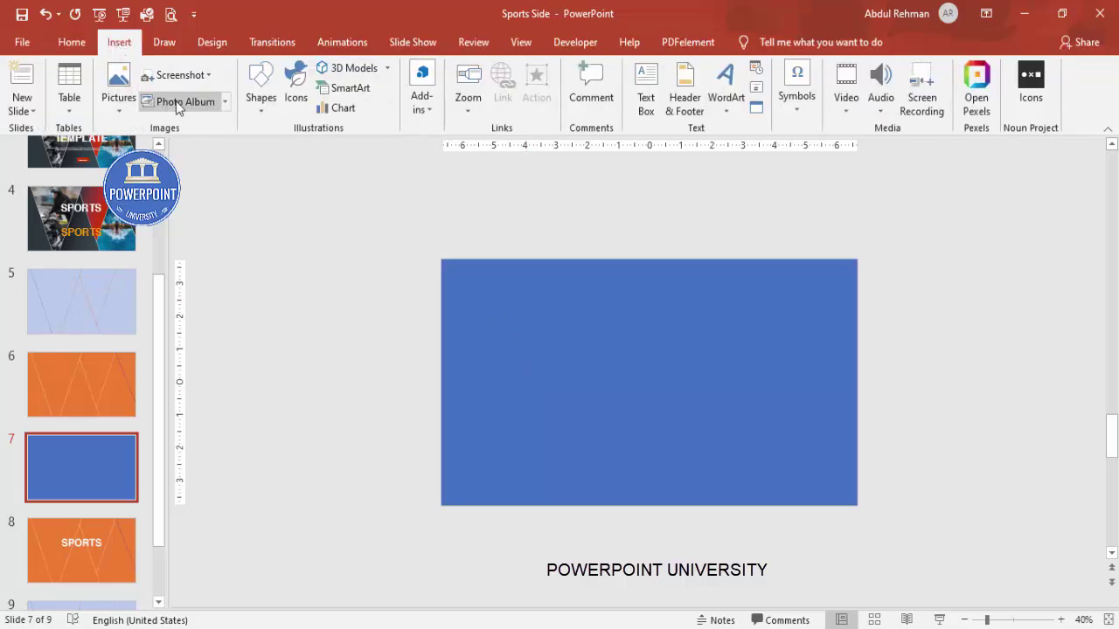
left_click(260, 98)
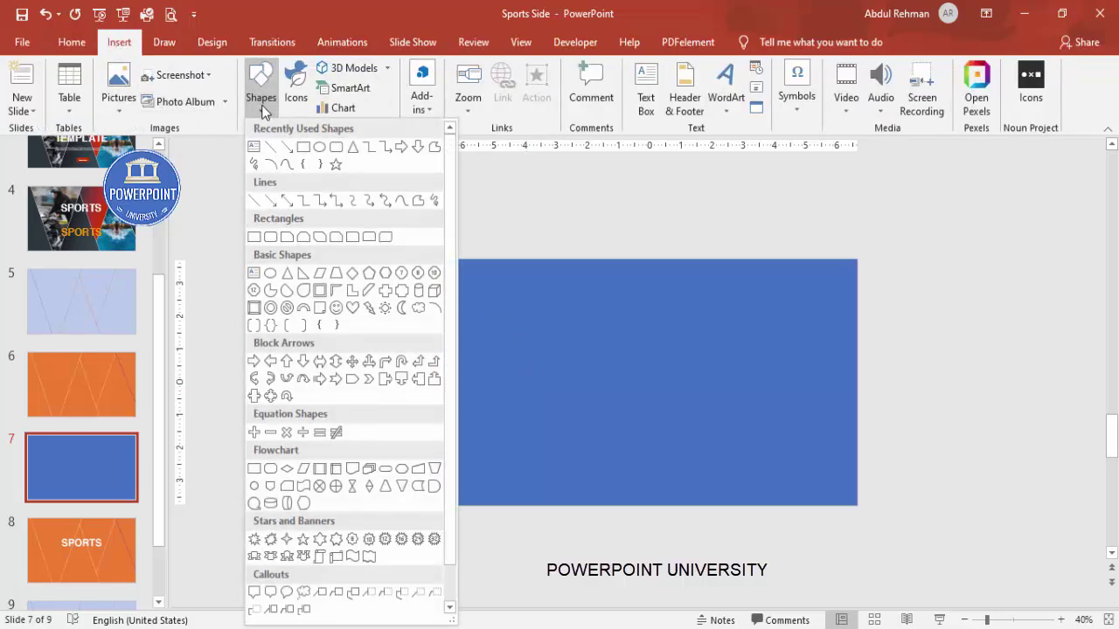
left_click(254, 238)
mouse_move(494, 210)
left_mouse_down()
mouse_move(532, 589)
mouse_move(504, 578)
left_mouse_up()
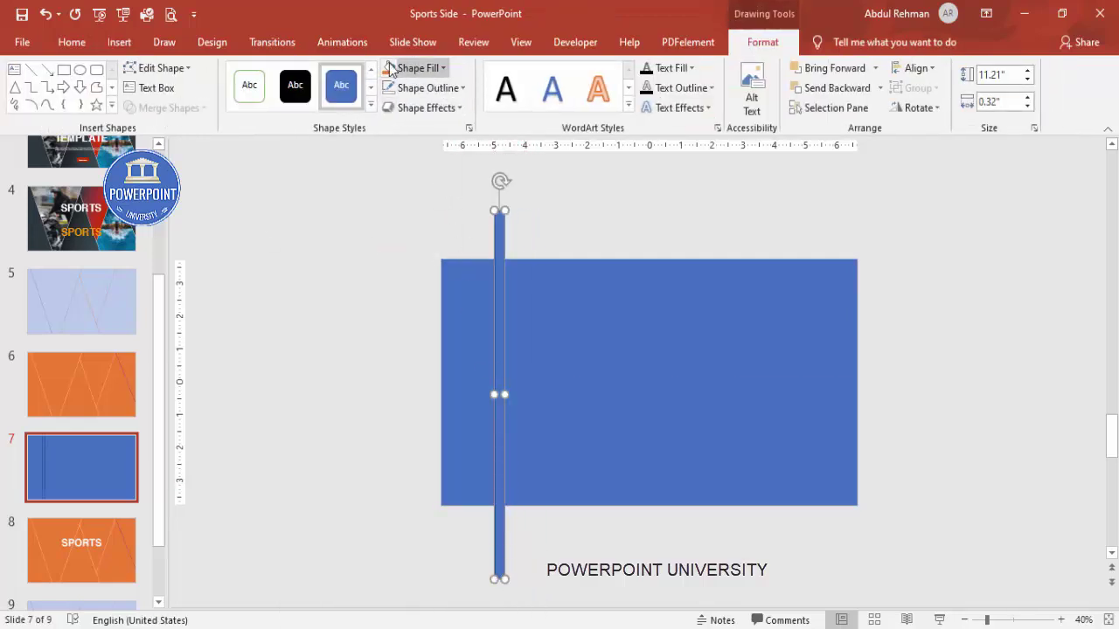
left_click(443, 68)
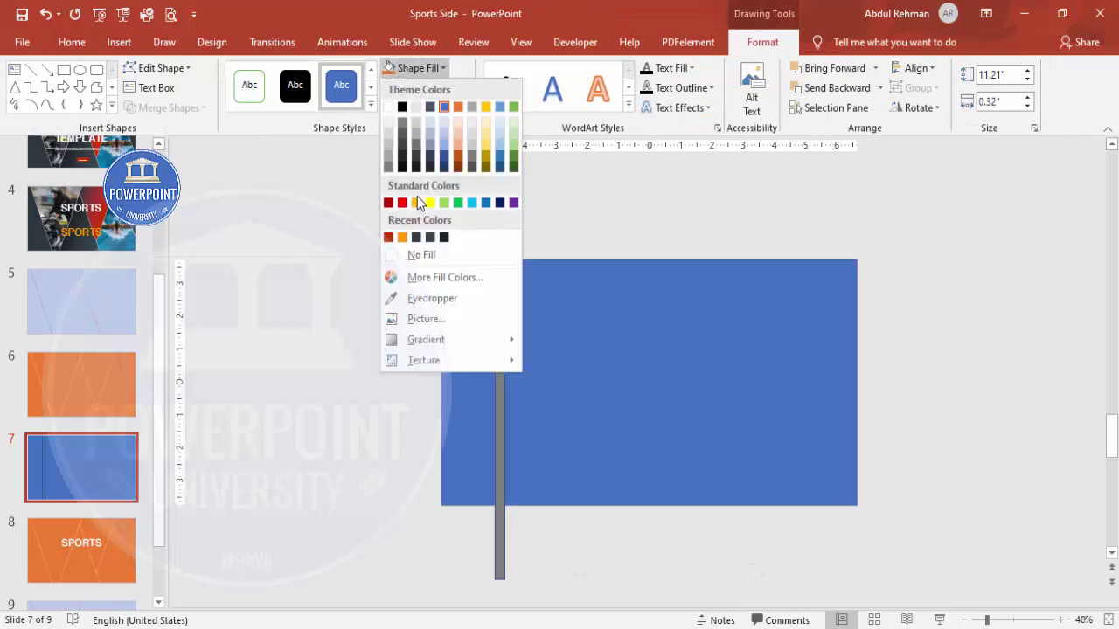
left_click(388, 203)
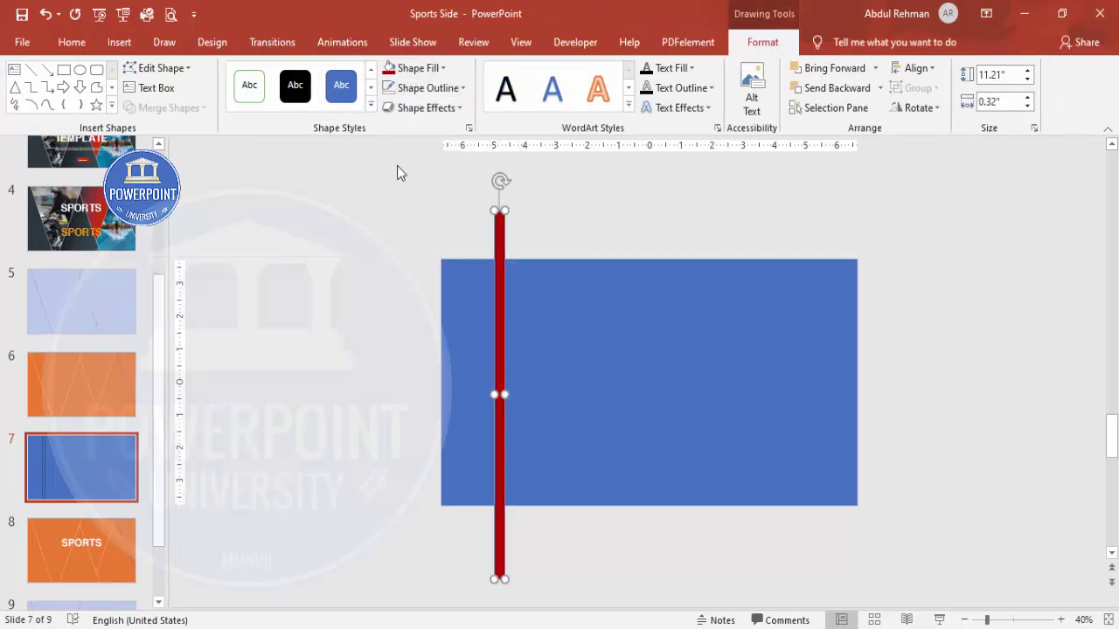
left_click(428, 88)
left_click(432, 275)
- Set the red bar's width to 0.03 inches
left_click(1001, 102)
type("0.03")
key("Return")
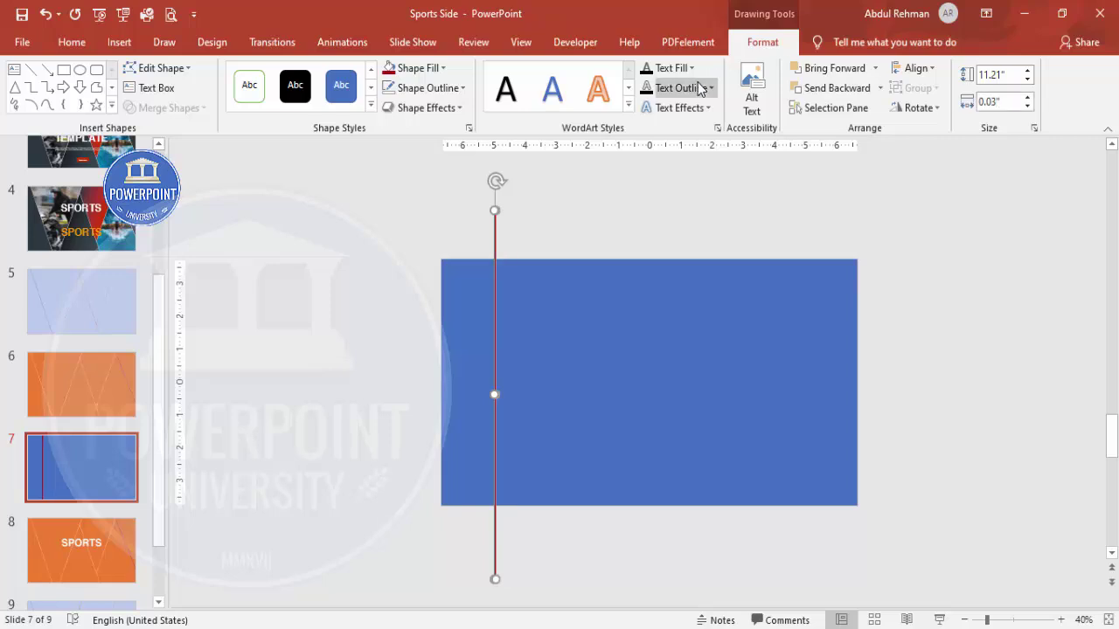
left_click(583, 250)
left_click(495, 528)
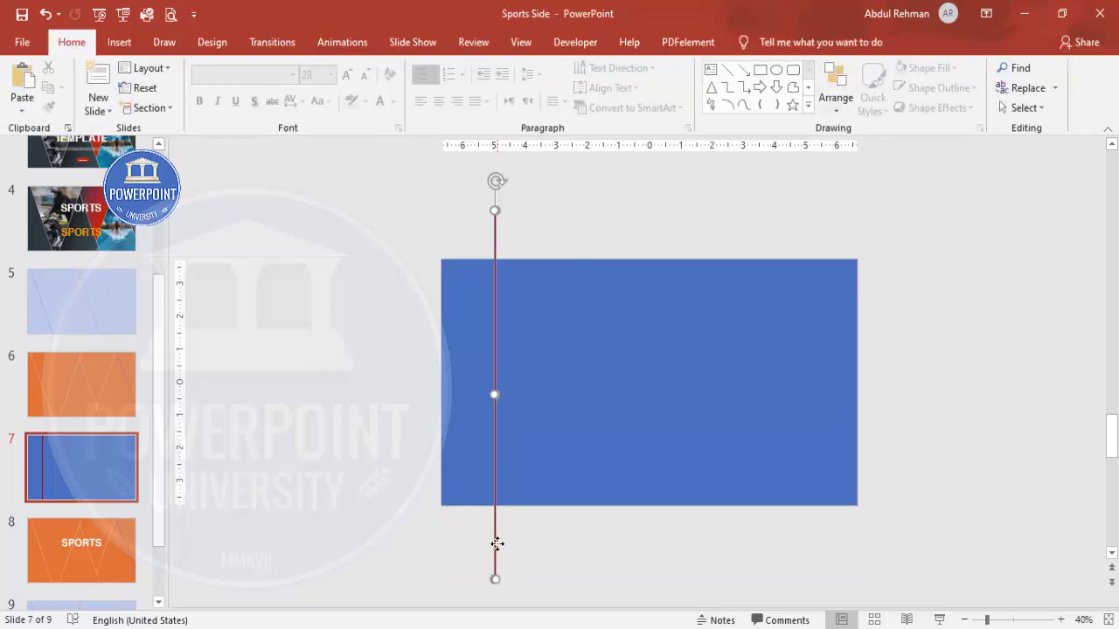
- Tilt the red line diagonally and add an opposite-tilted copy forming a V
left_click_drag(497, 181, 425, 194)
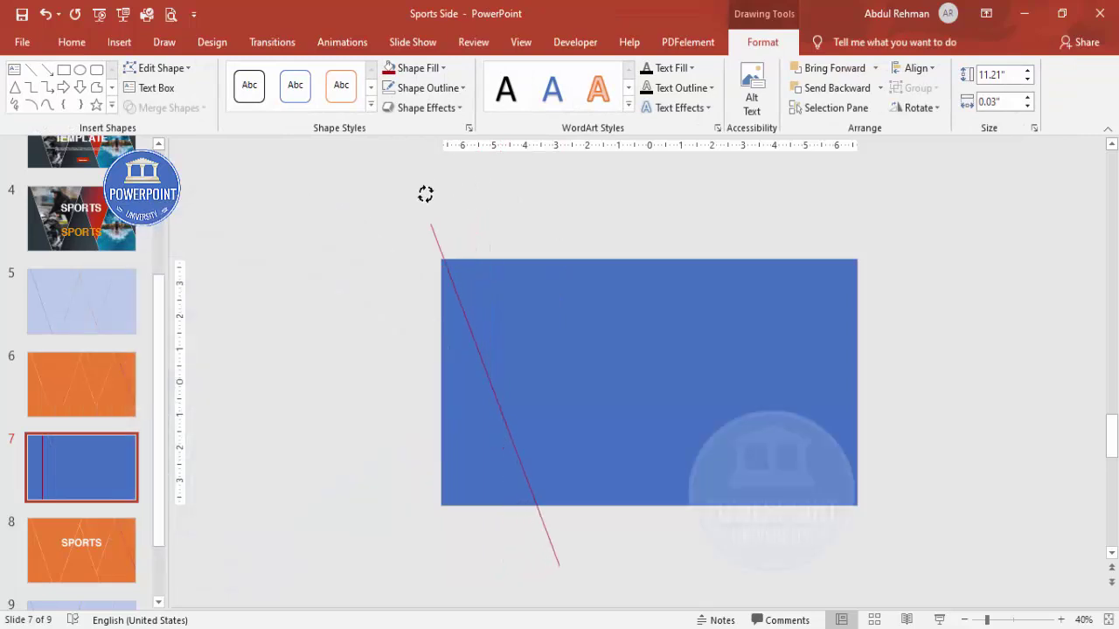
left_click_drag(425, 194, 423, 193)
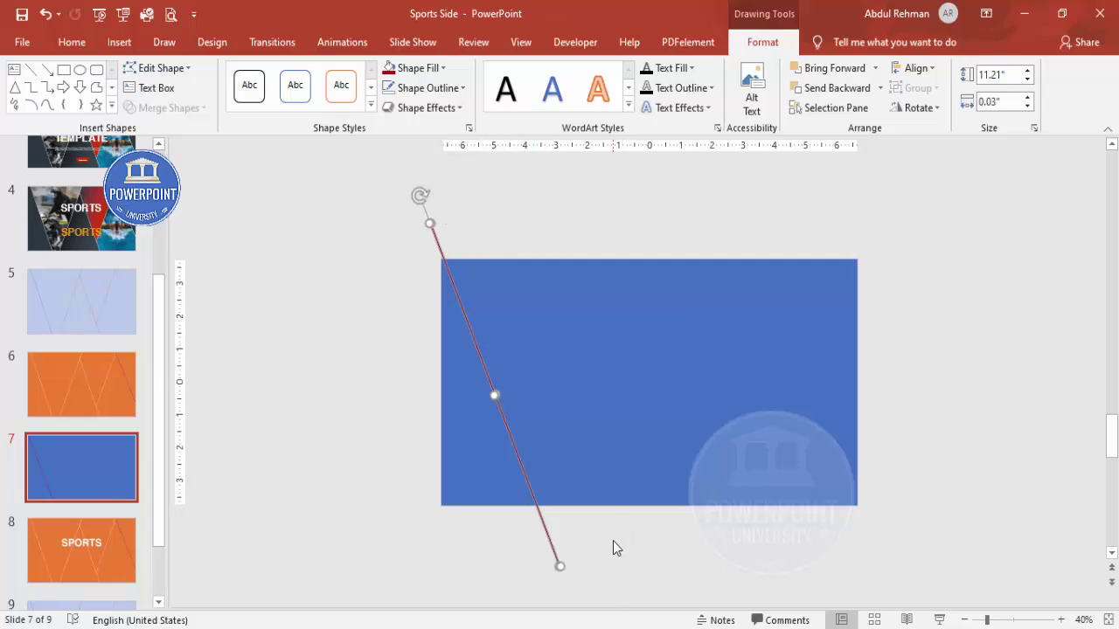
key("ctrl+z")
left_click_drag(422, 194, 548, 191)
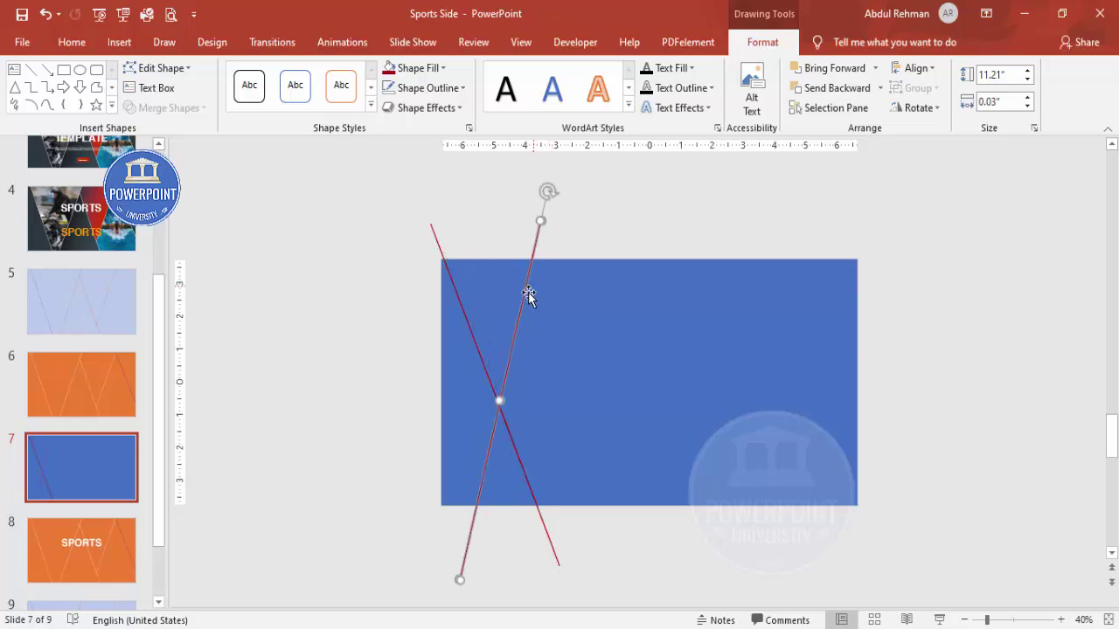
left_click_drag(471, 533, 578, 509)
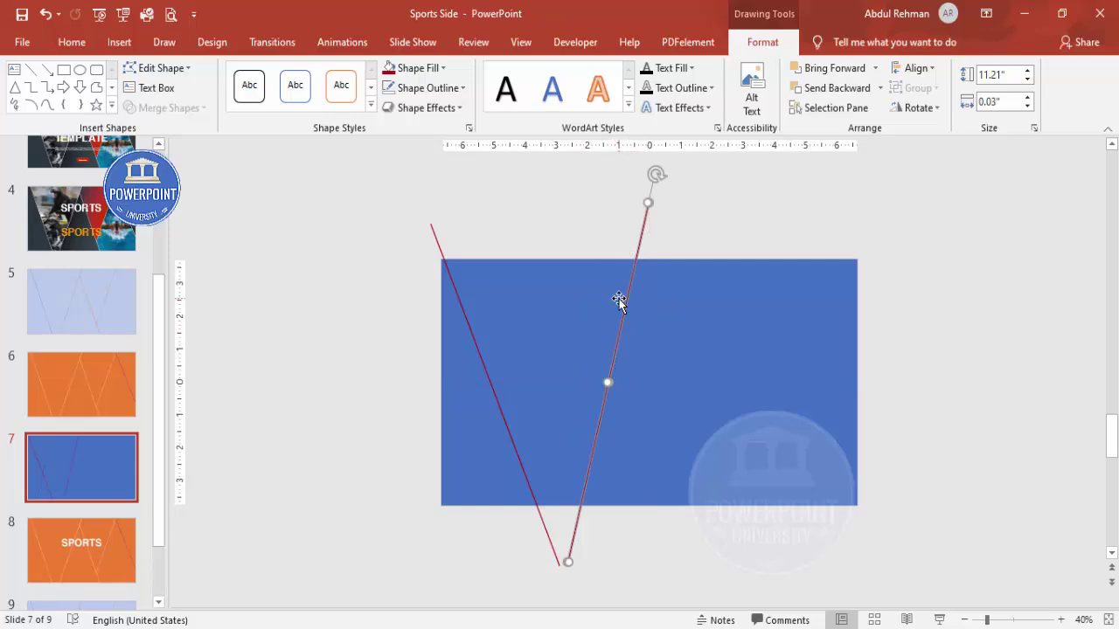
- Duplicate the line twice, tilting and placing the copies to extend the zigzag
key("ctrl+d")
left_click_drag(769, 172, 640, 326)
scroll(691, 358, "down", 1)
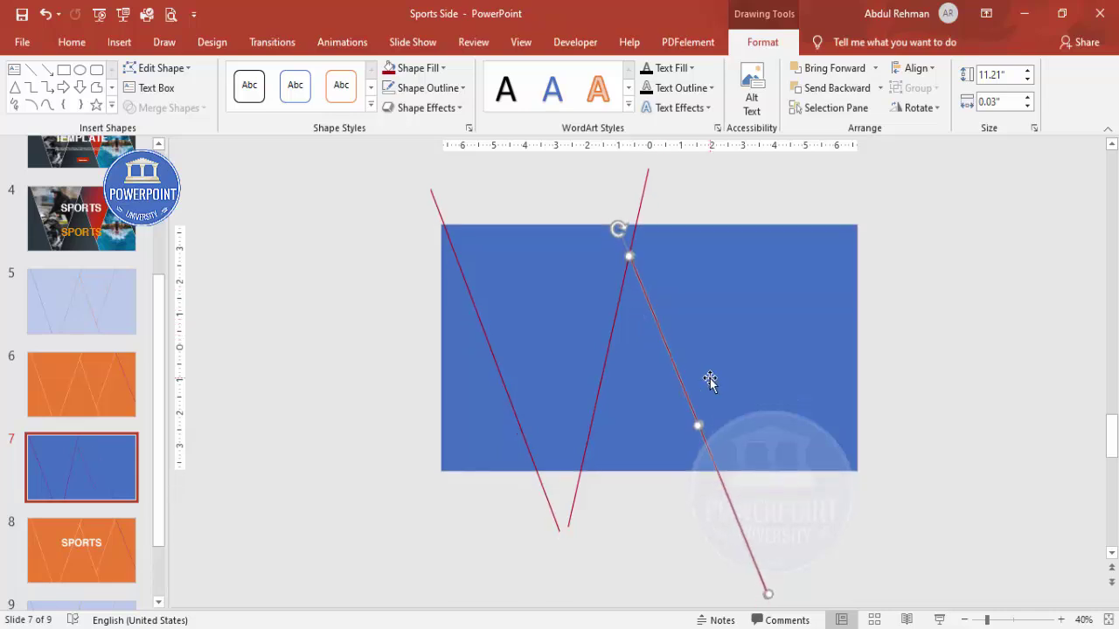
key("ctrl+d")
scroll(710, 378, "down", 2)
scroll(772, 358, "up", 1)
left_click_drag(709, 276, 829, 260)
left_click_drag(777, 519, 731, 283)
- Adjust the fourth line to the rising angle and shift it right into the zigzag
scroll(857, 332, "up", 3)
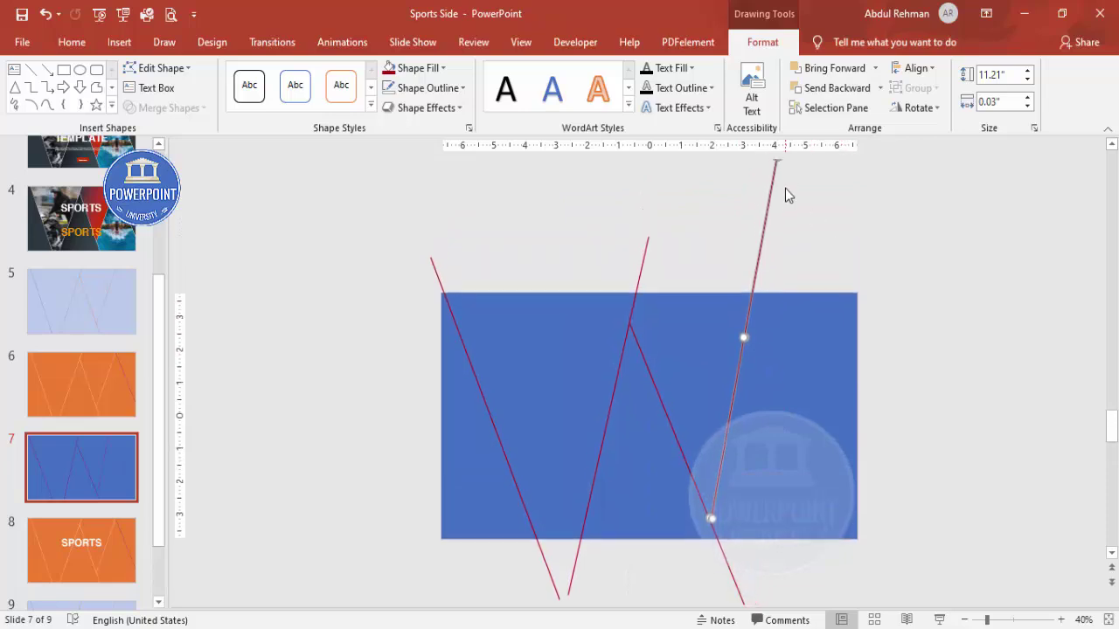
scroll(783, 192, "up", 1)
scroll(777, 183, "up", 1)
scroll(796, 174, "down", 2)
left_click_drag(784, 169, 799, 175)
left_click_drag(772, 261, 793, 259)
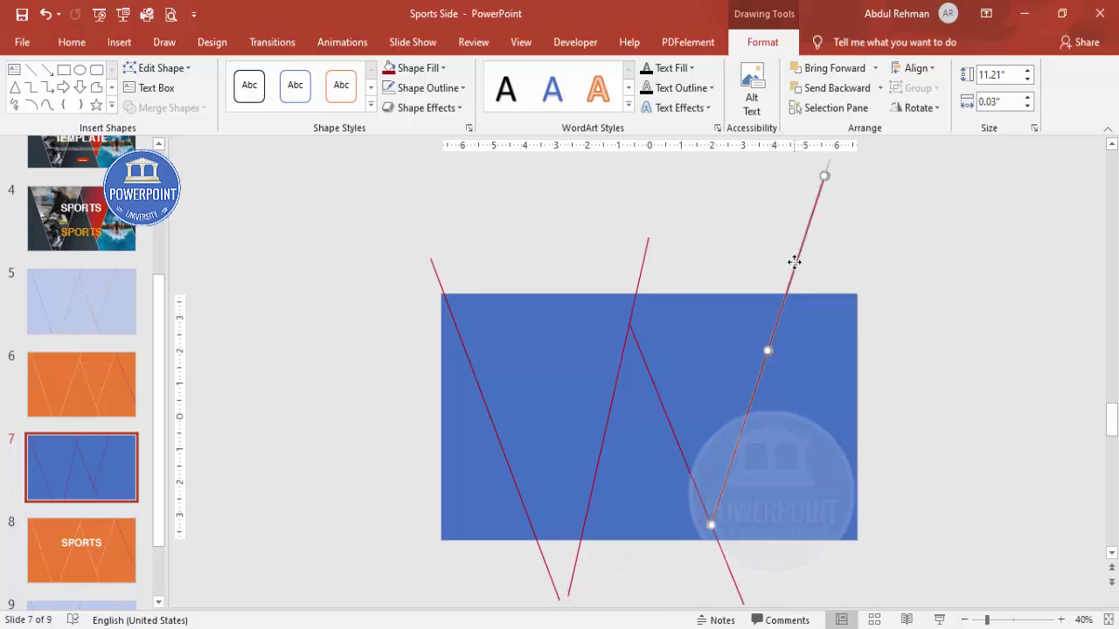
- Add a final duplicated line, tilted and moved down to end the zigzag
scroll(804, 321, "up", 3)
key("ctrl+d")
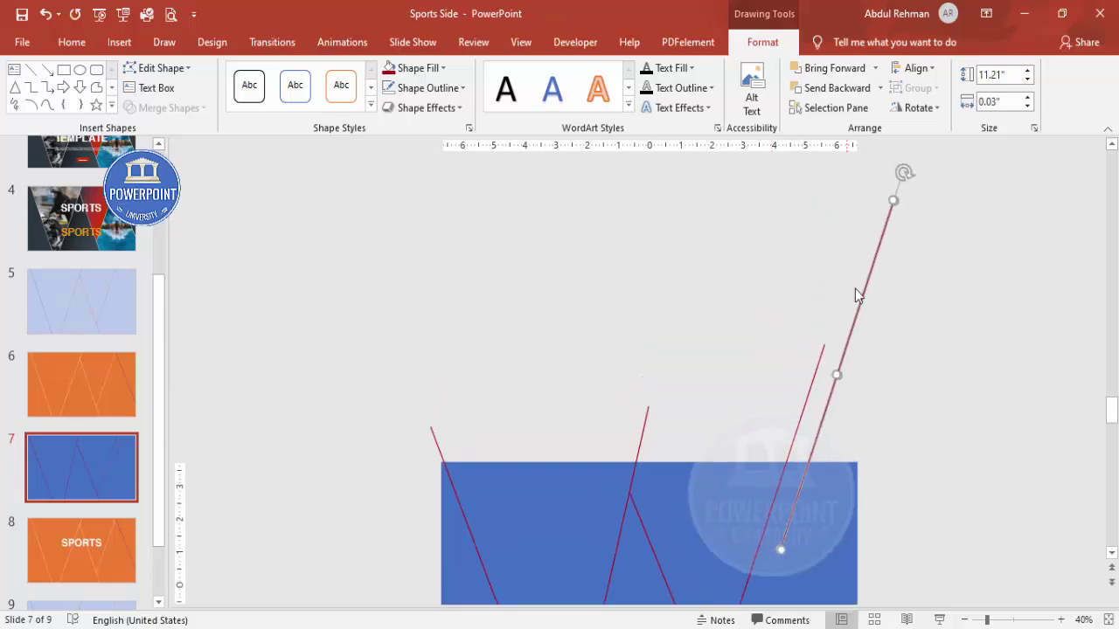
left_click_drag(866, 292, 909, 262)
left_click_drag(920, 172, 806, 242)
scroll(807, 230, "down", 2)
left_click_drag(839, 299, 850, 463)
scroll(905, 432, "down", 1)
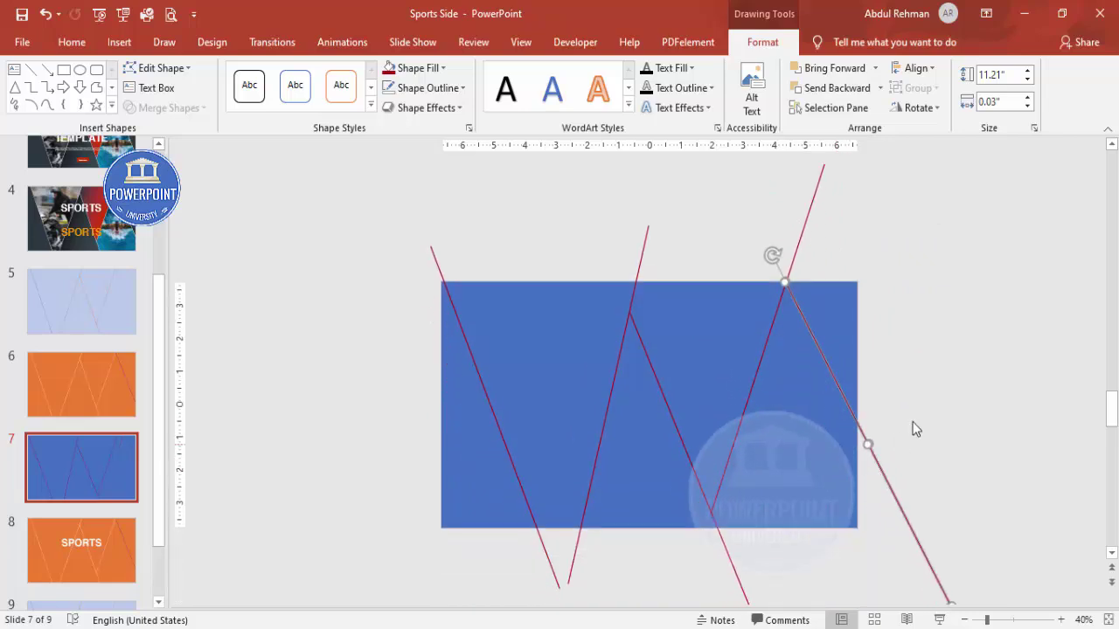
left_click(924, 409)
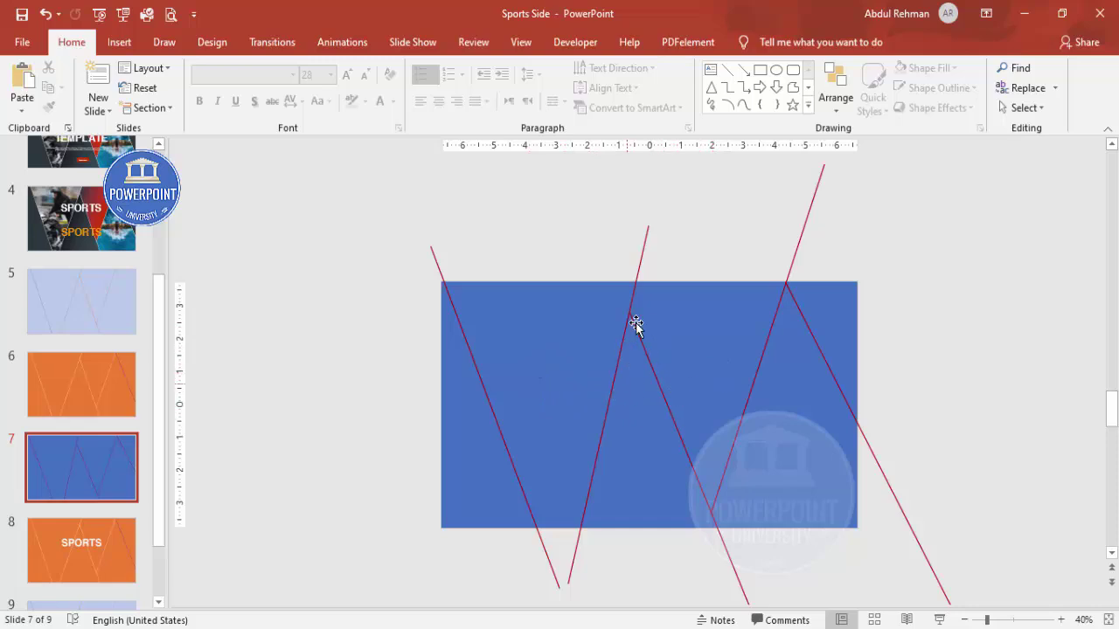
- Zoom in and nudge the right line left so it meets the zigzag's peak
left_click(1011, 621)
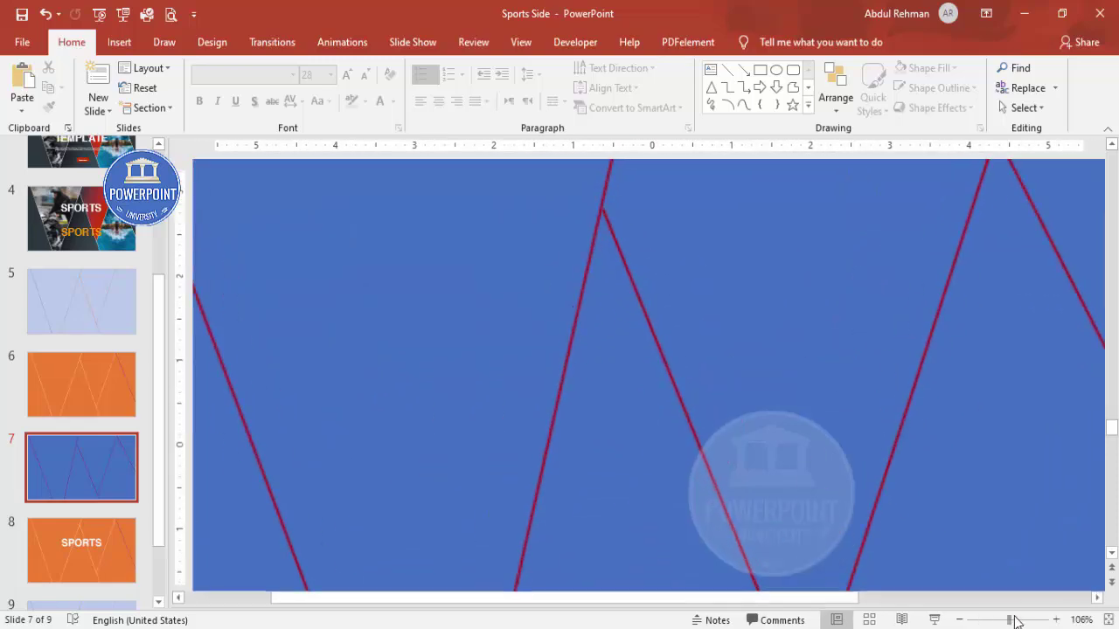
left_click(1029, 620)
scroll(791, 477, "up", 5)
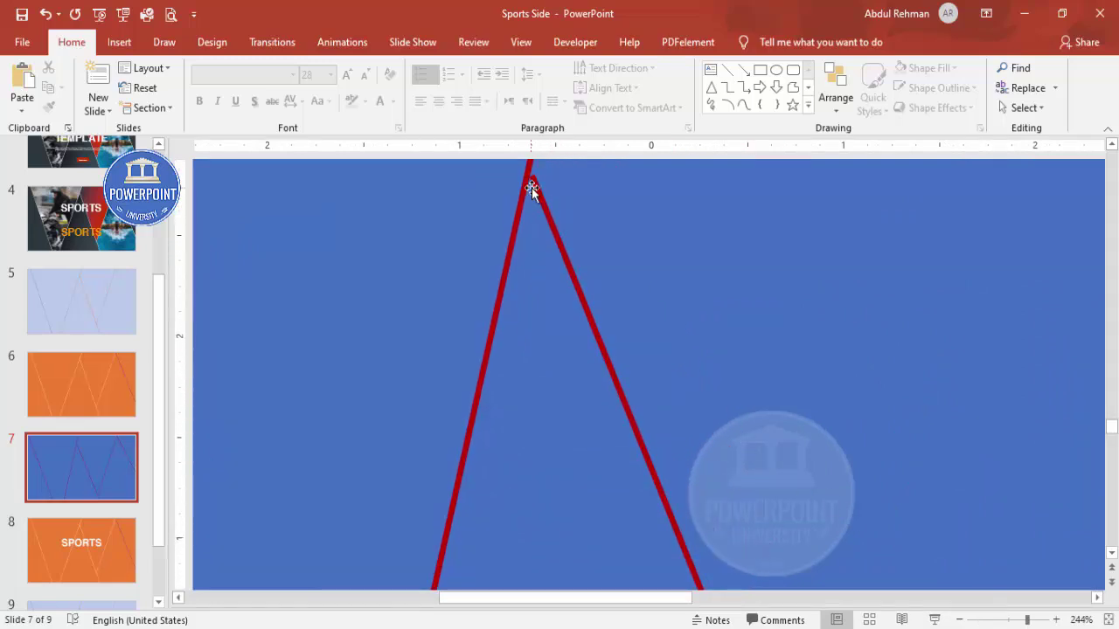
left_click(537, 187)
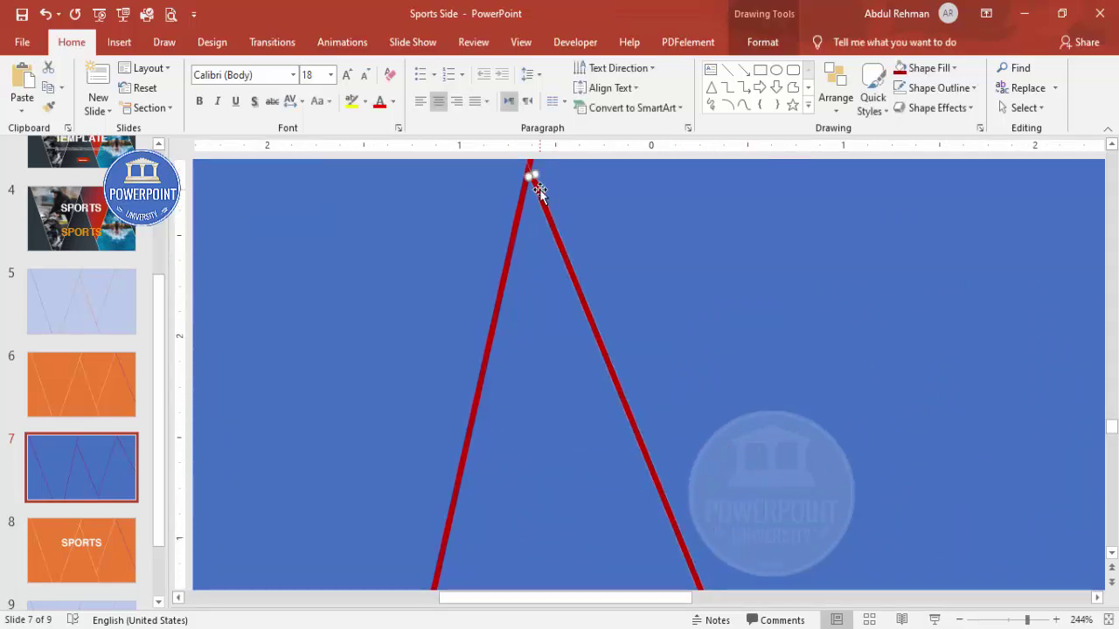
key("Left")
key("Left")
key("Left")
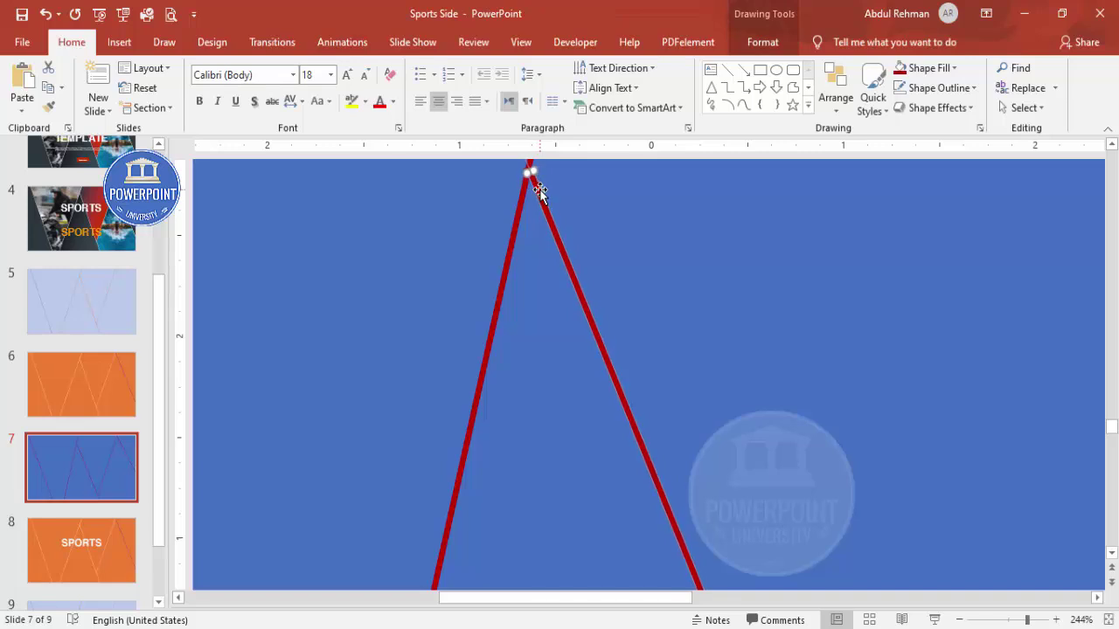
mouse_move(540, 190)
left_mouse_down()
mouse_move(545, 200)
mouse_move(524, 180)
mouse_move(535, 181)
left_mouse_up()
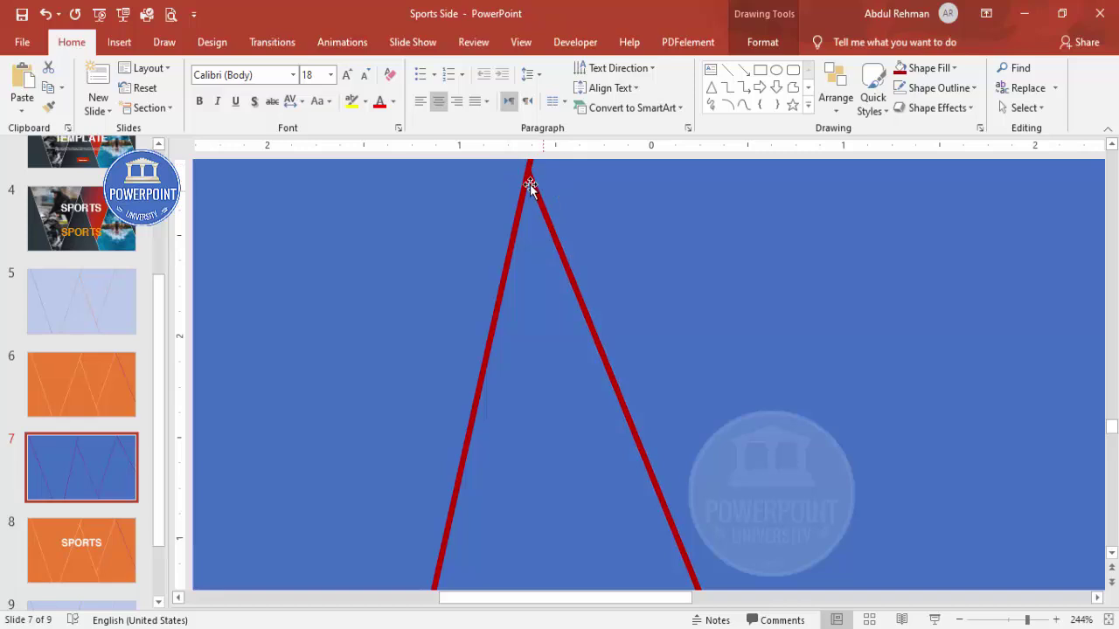
- Nudge the right red line down until its end meets its neighbour at the bottom point
scroll(752, 450, "down", 2)
scroll(751, 450, "down", 6)
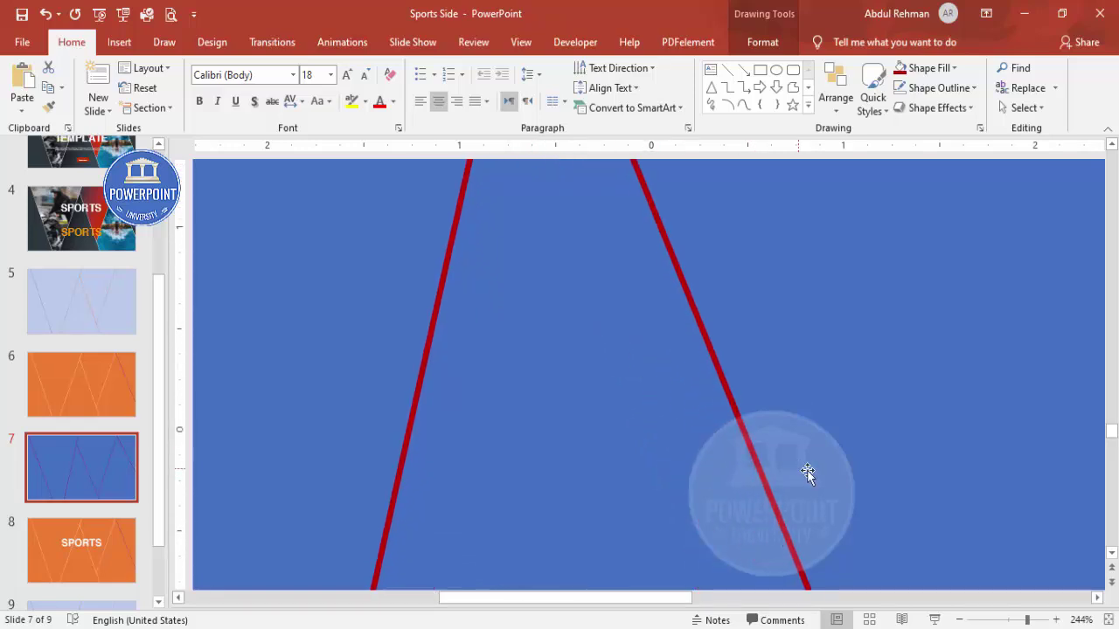
scroll(892, 485, "down", 4)
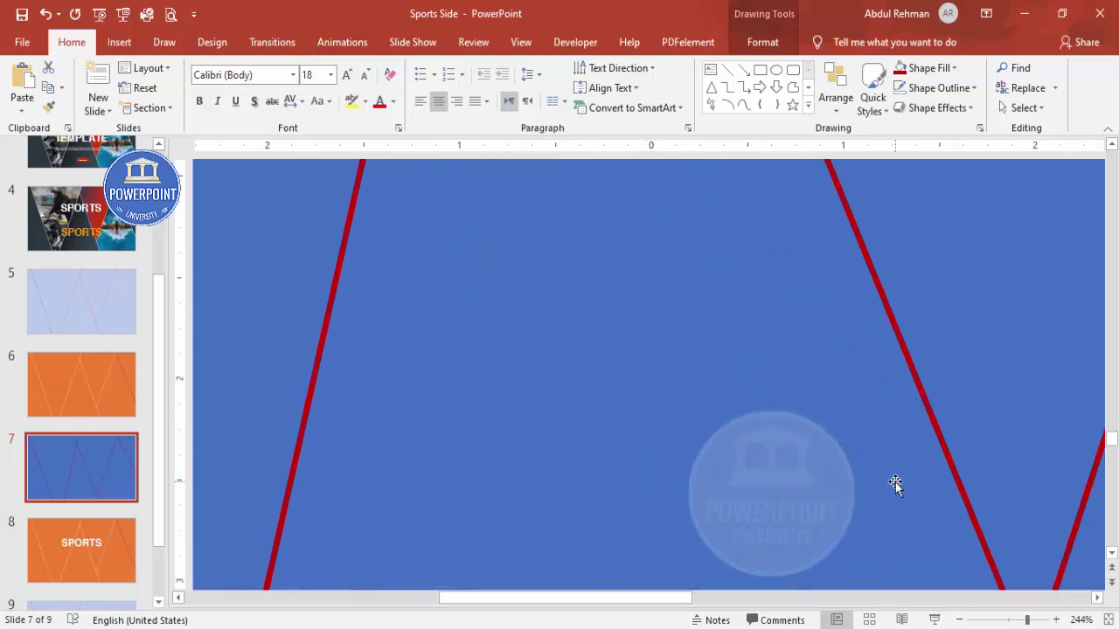
left_click_drag(649, 601, 691, 598)
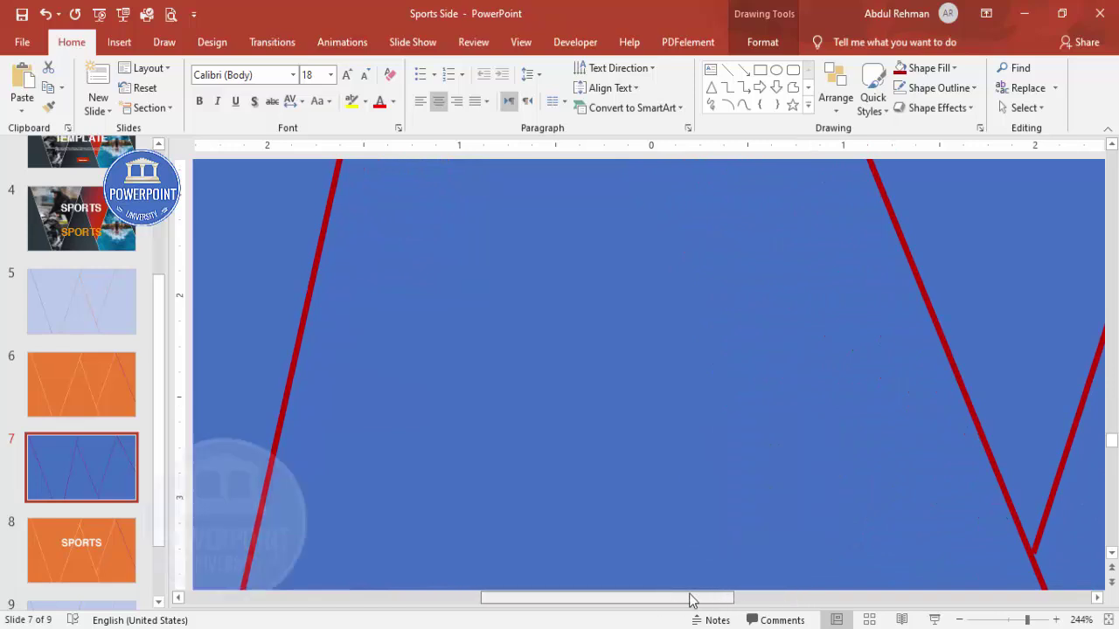
left_click(889, 534)
key("ctrl+Down")
key("ctrl+Down")
key("ctrl+Down")
key("ctrl+Down")
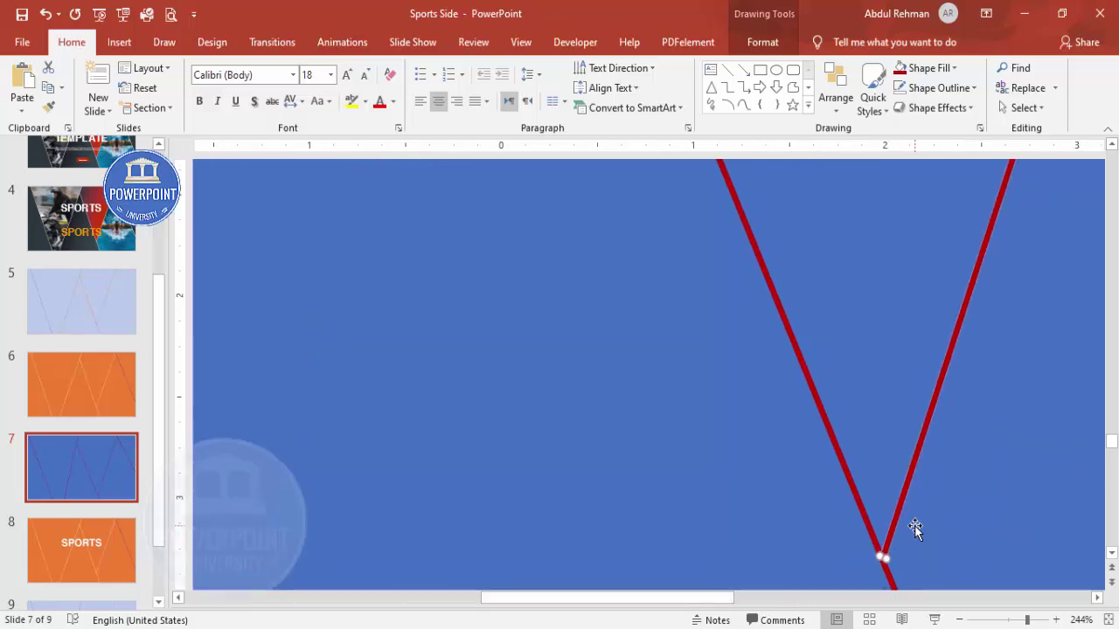
key("Escape")
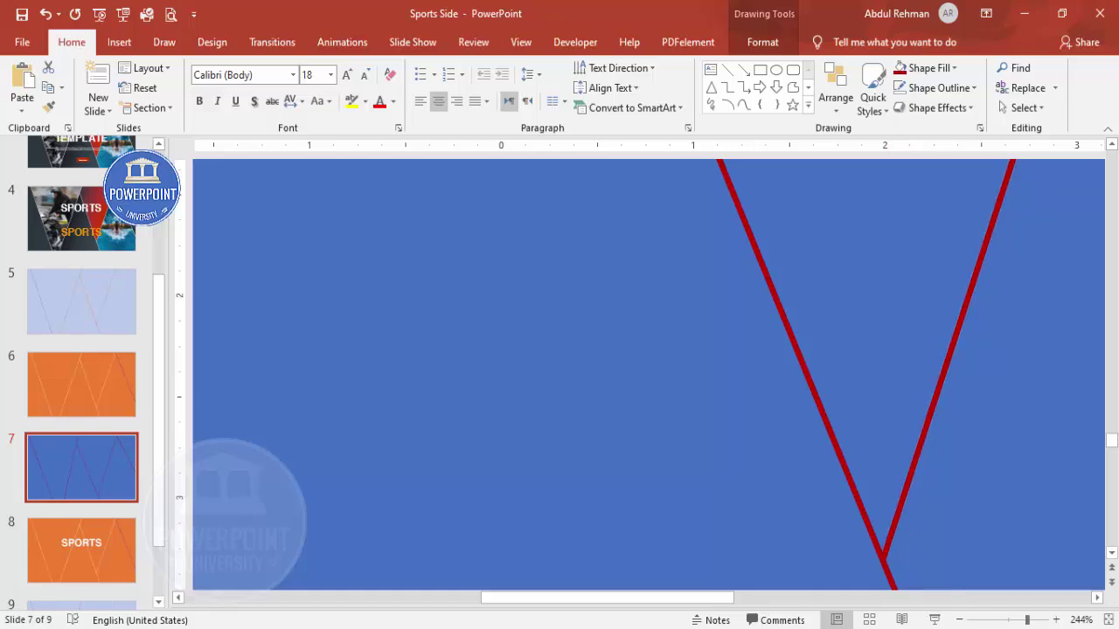
left_click(1106, 619)
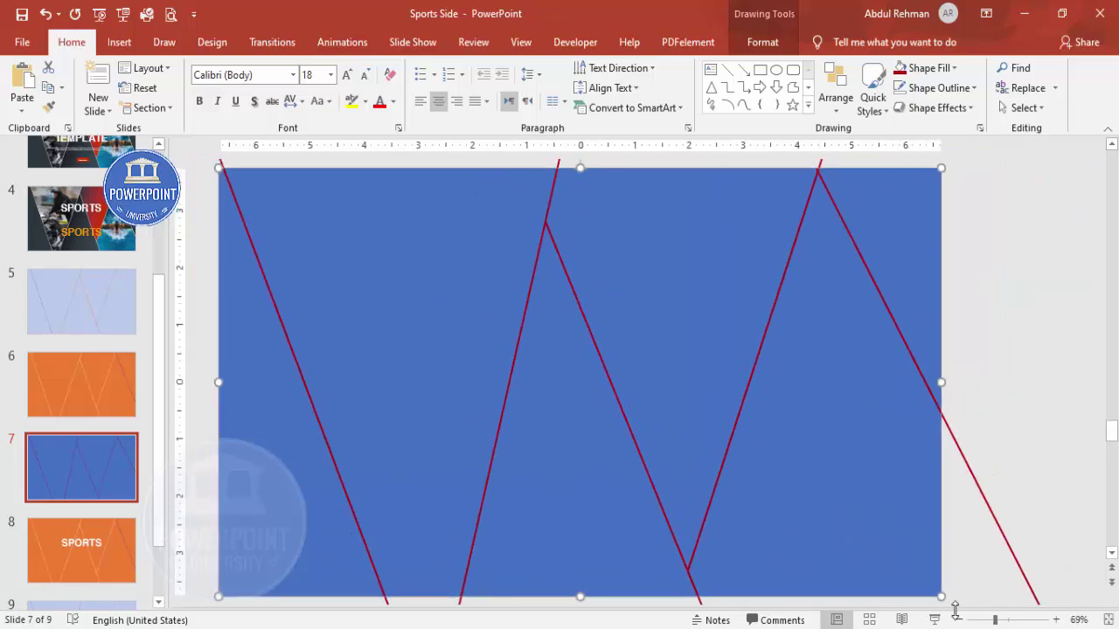
left_click(959, 621)
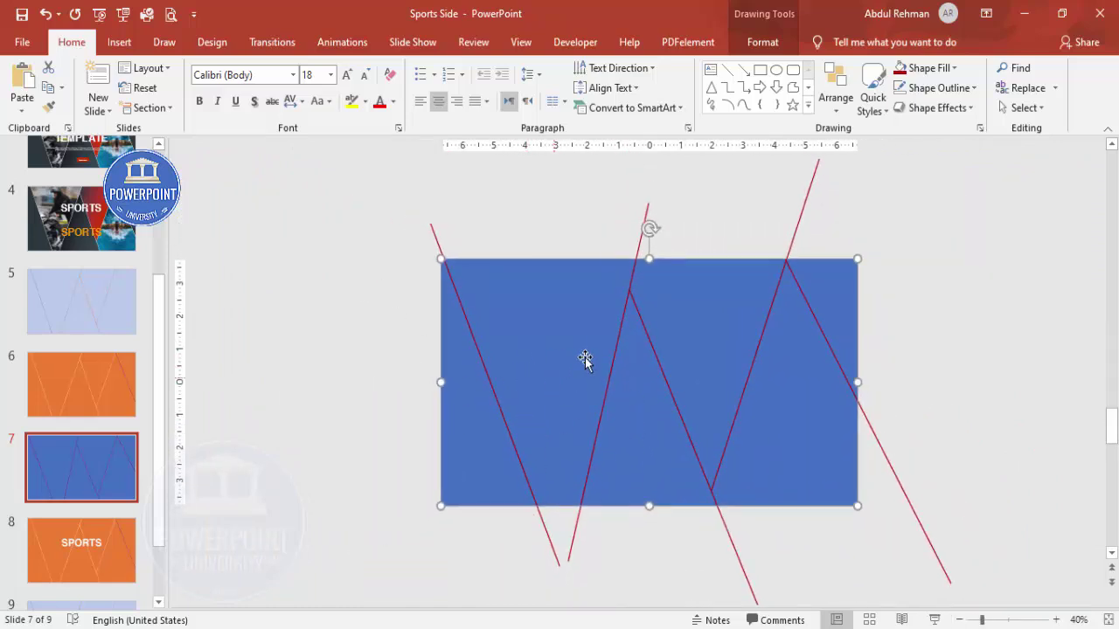
- Select all shapes and fragment the rectangle along the red lines
left_click(380, 201)
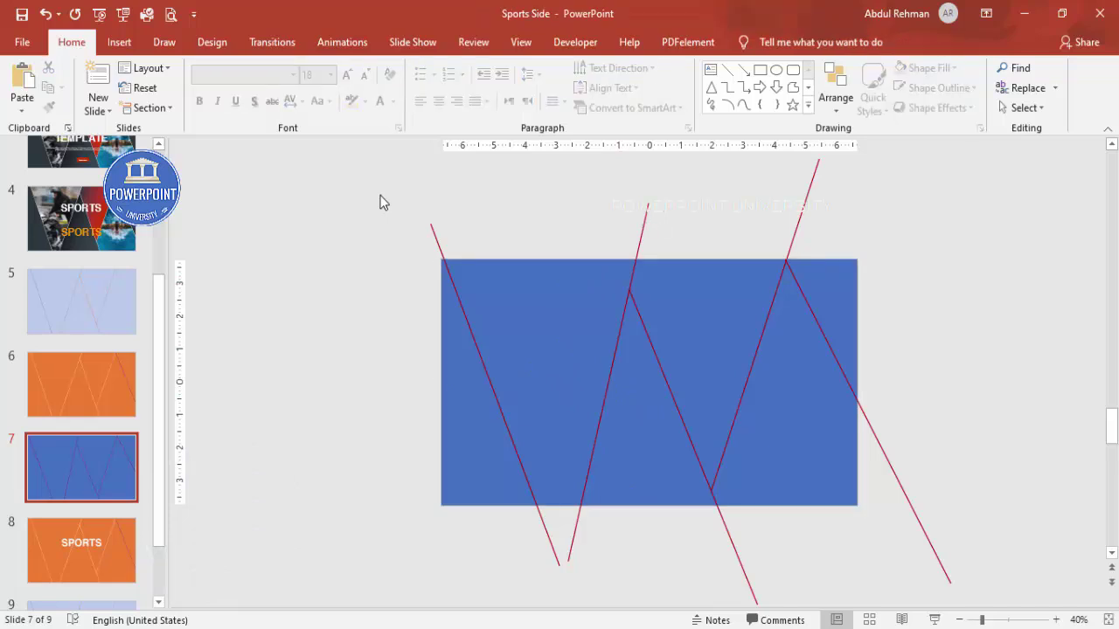
key("ctrl+a")
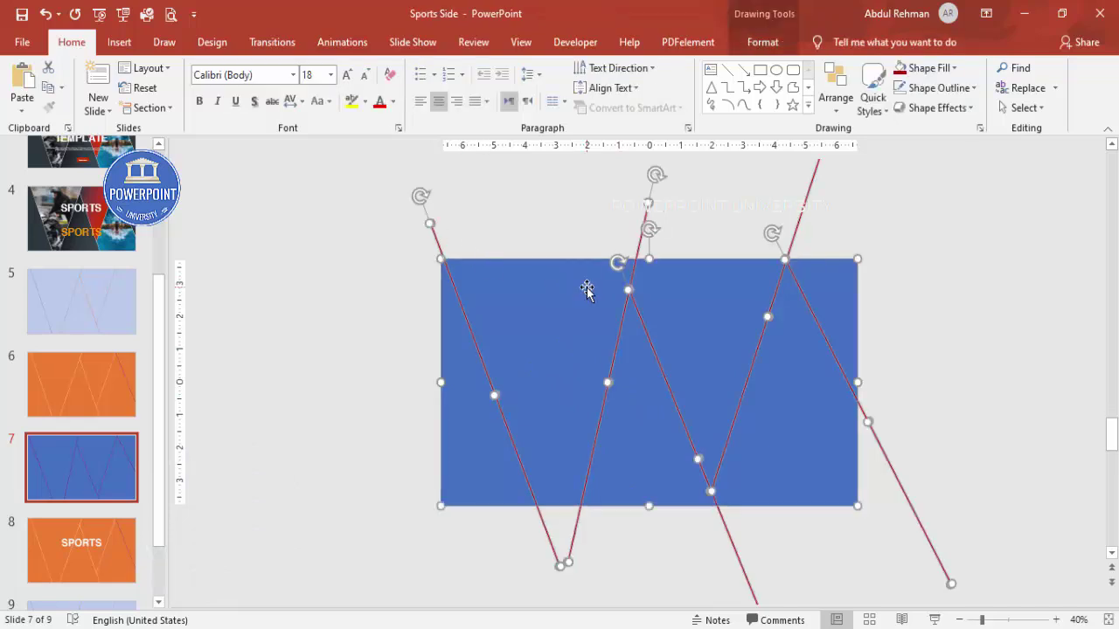
left_click(760, 41)
left_click(161, 108)
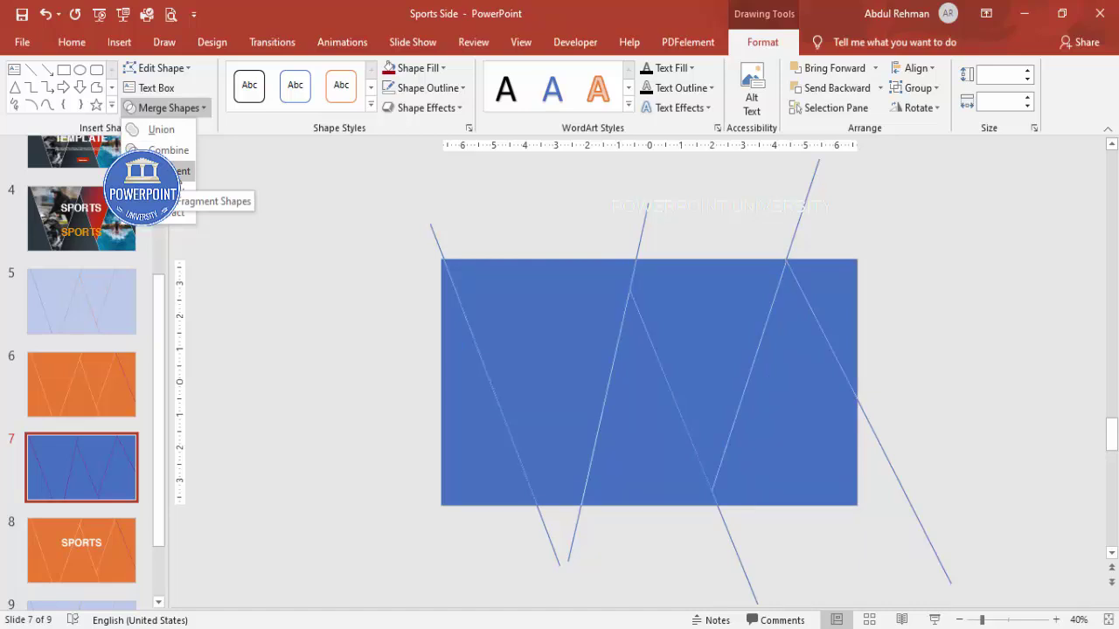
left_click(162, 170)
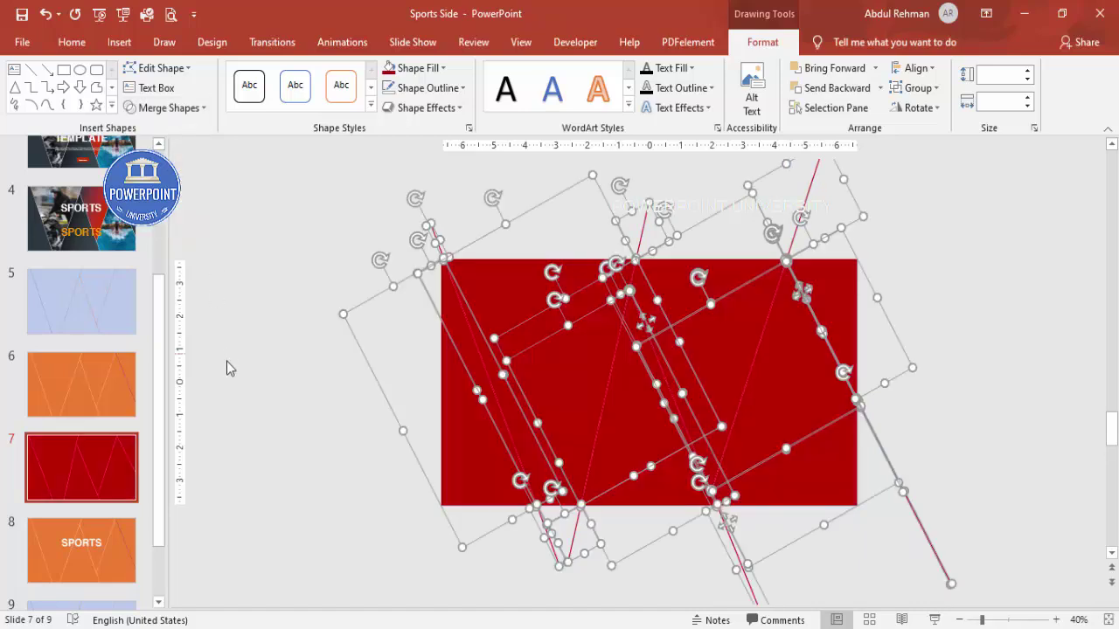
- Select the six fragment pieces across the slide
left_click(244, 358)
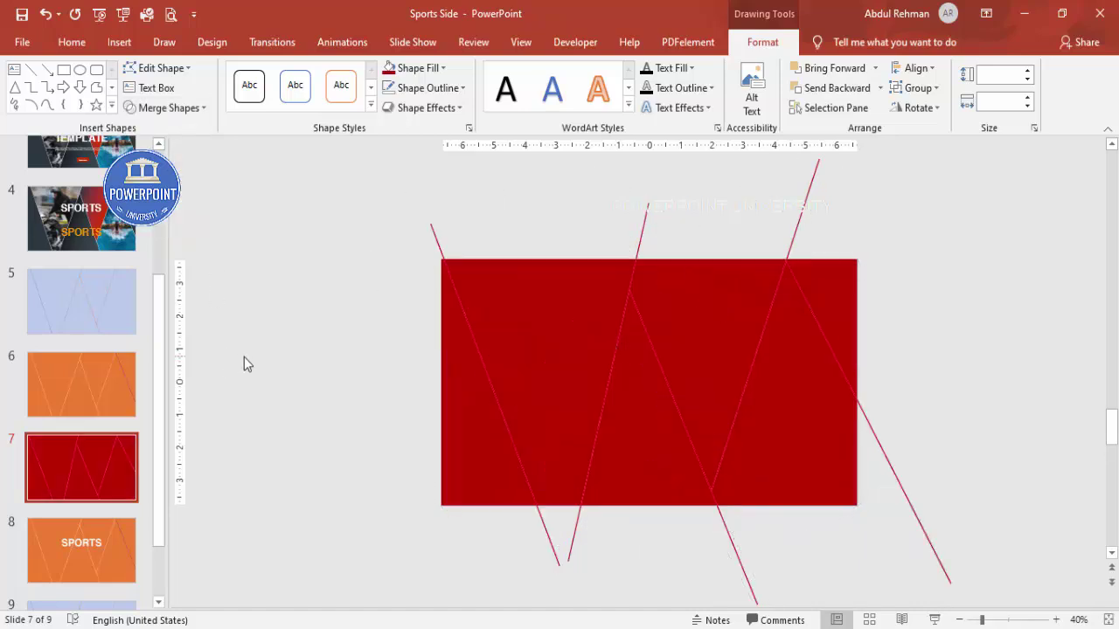
left_click(452, 402)
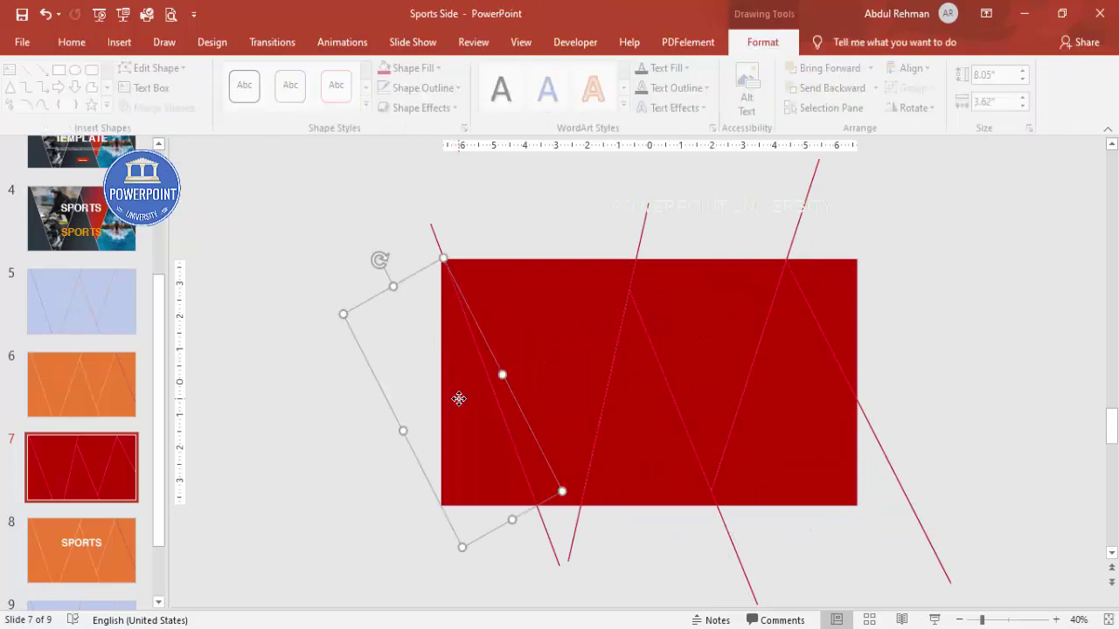
left_click(556, 321, "shift")
left_click(629, 427, "shift")
left_click(728, 321, "shift")
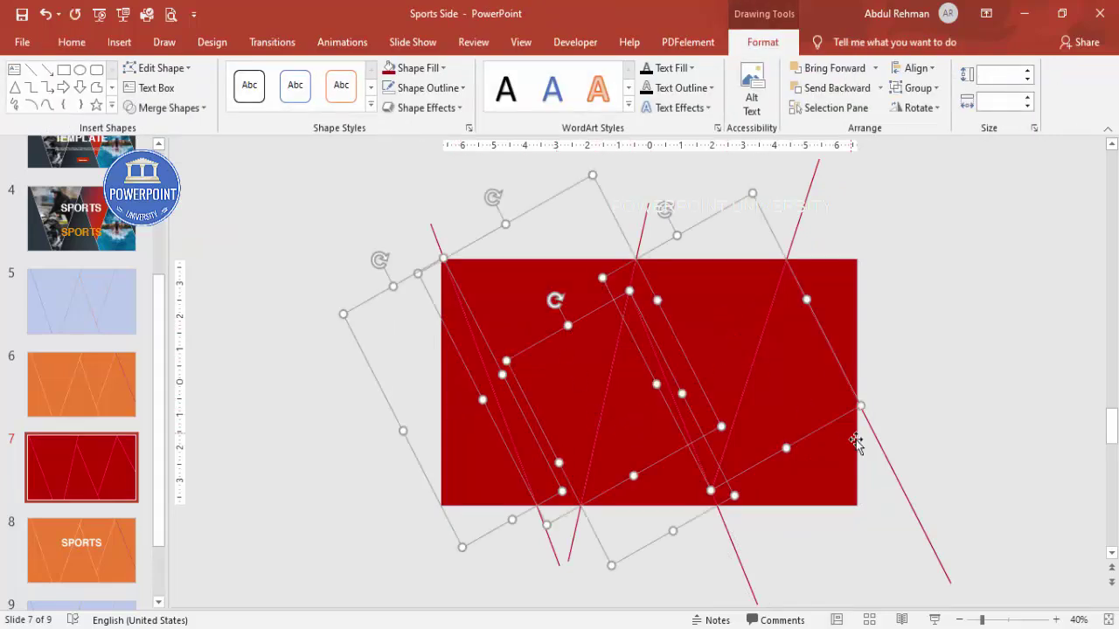
left_click(838, 474, "shift")
left_click(847, 305, "shift")
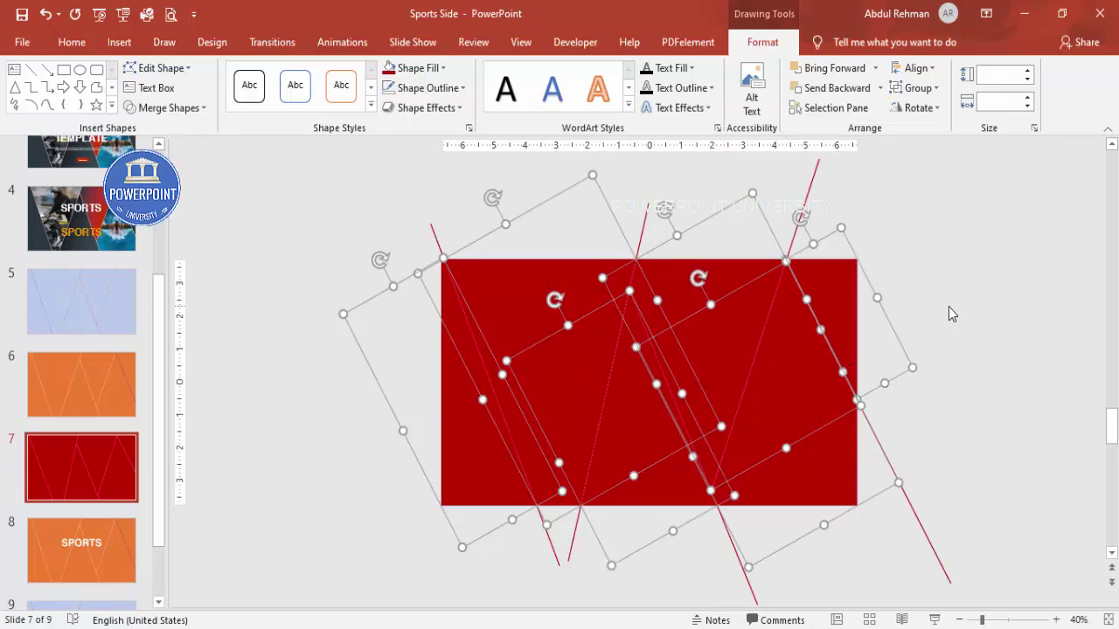
- Insert a new slide 8 after slide 7 and delete its title placeholder
right_click(93, 515)
key("ctrl+z")
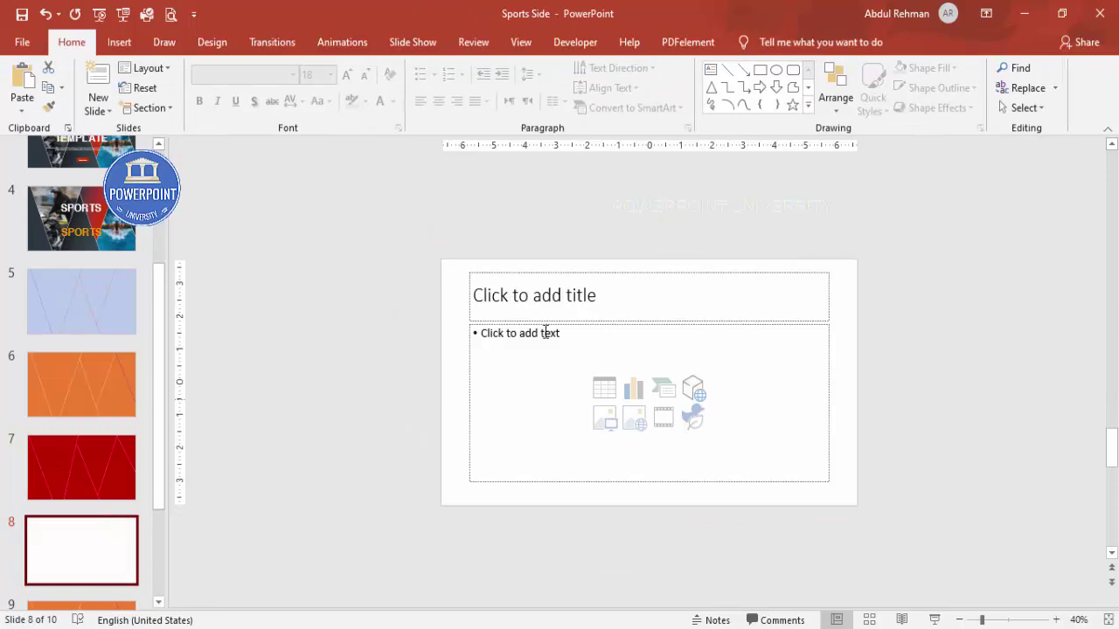
left_click(592, 273)
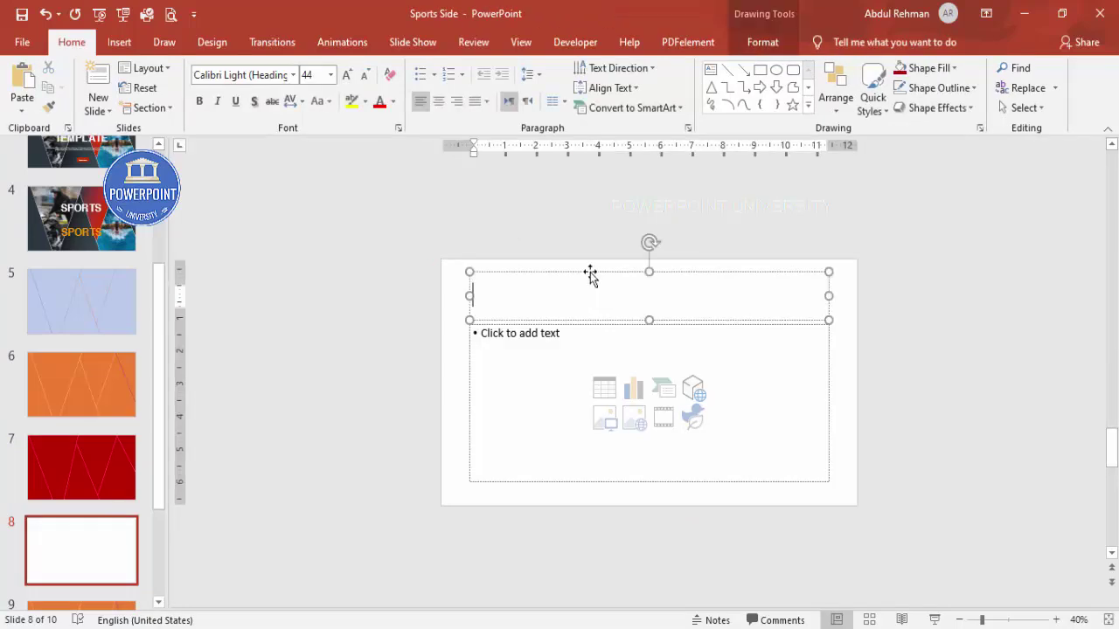
left_click(591, 272)
key("Delete")
left_click(573, 325)
- Remove the content placeholder and paste the fragment pieces onto slide 8, undoing trial moves
key("Delete")
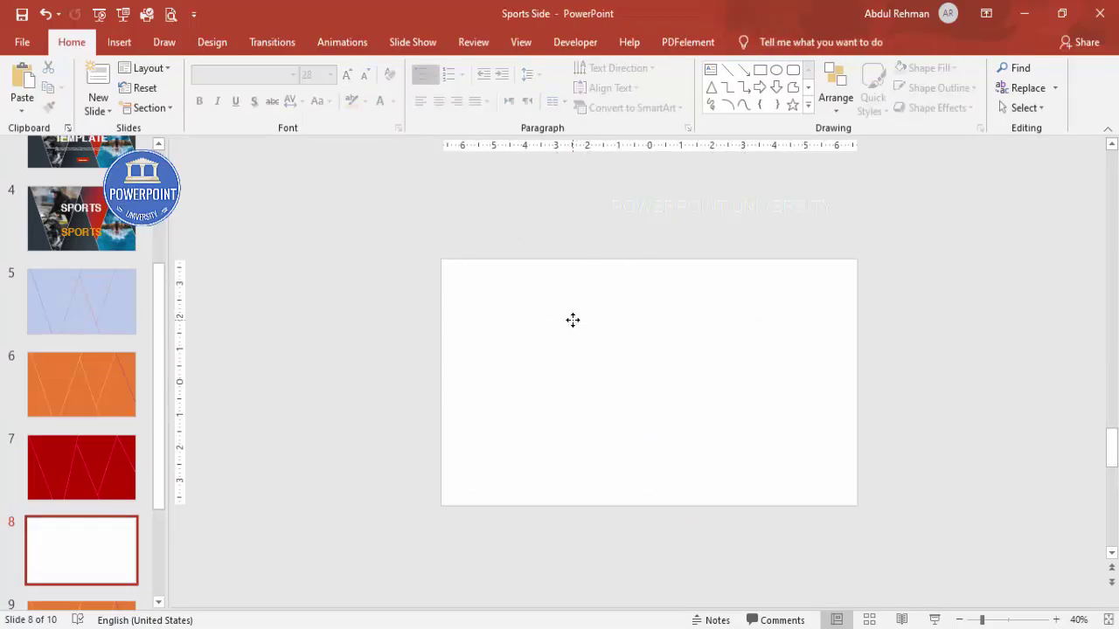
key("ctrl+v")
left_click(350, 303)
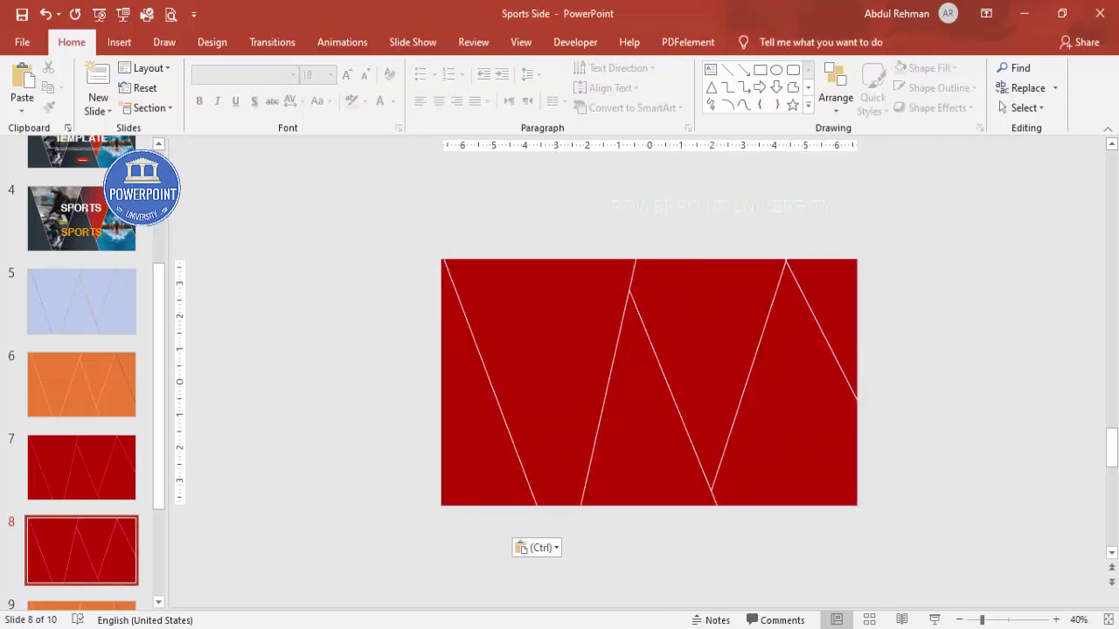
left_click_drag(481, 435, 399, 425)
left_click_drag(586, 350, 596, 326)
key("ctrl+z")
key("ctrl+z")
key("ctrl+z")
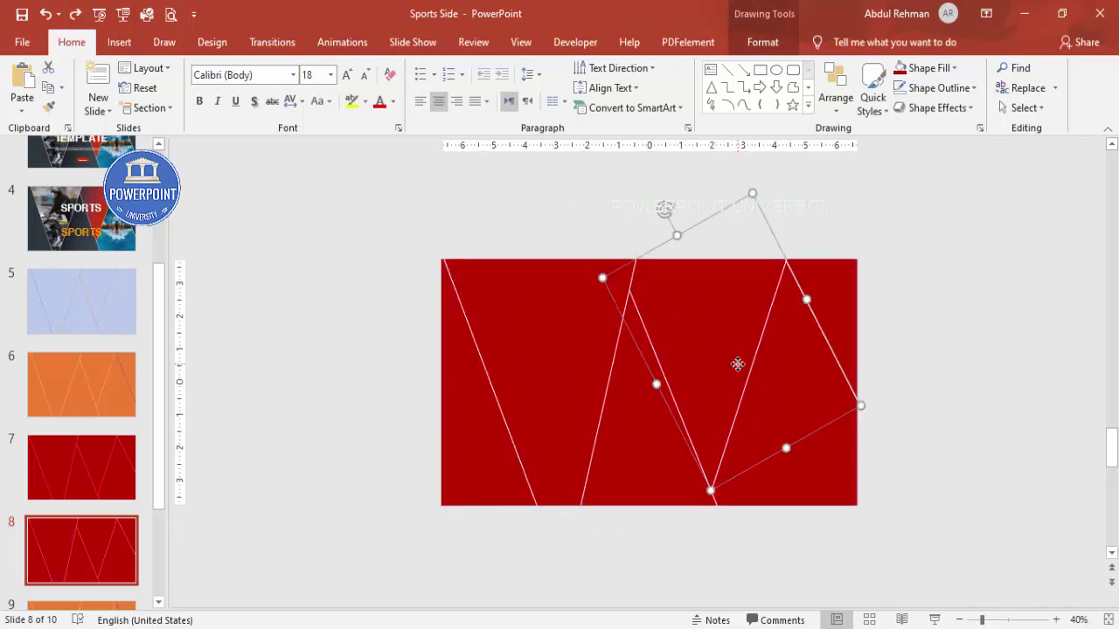
left_click(906, 360)
left_click(475, 431)
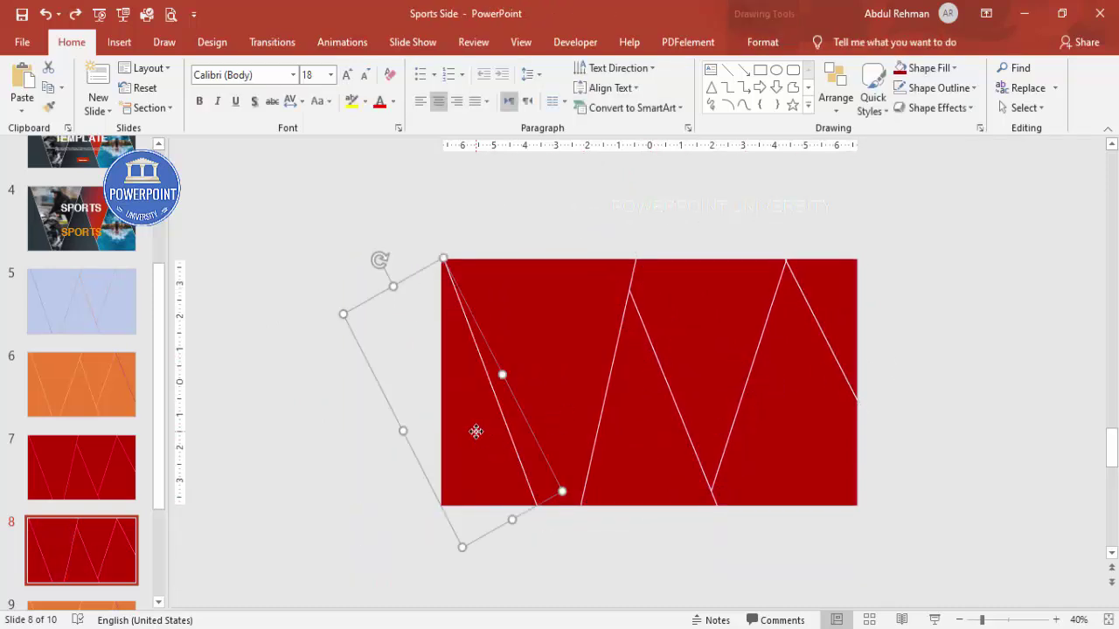
- Fill the left triangle piece with solid dark gray via Format Shape
right_click(475, 430)
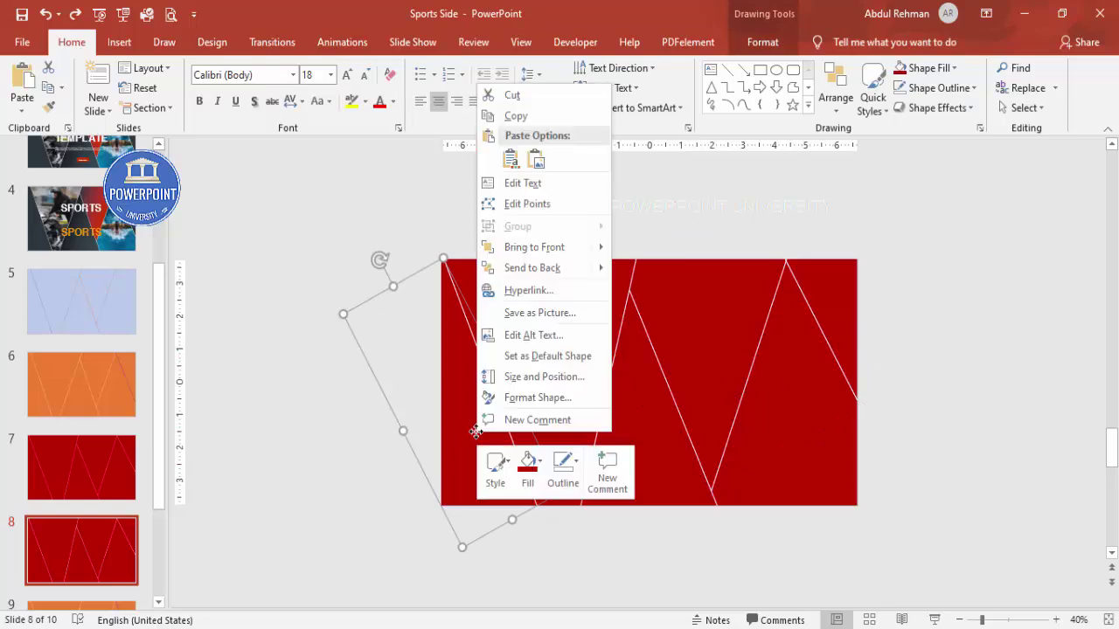
left_click(525, 394)
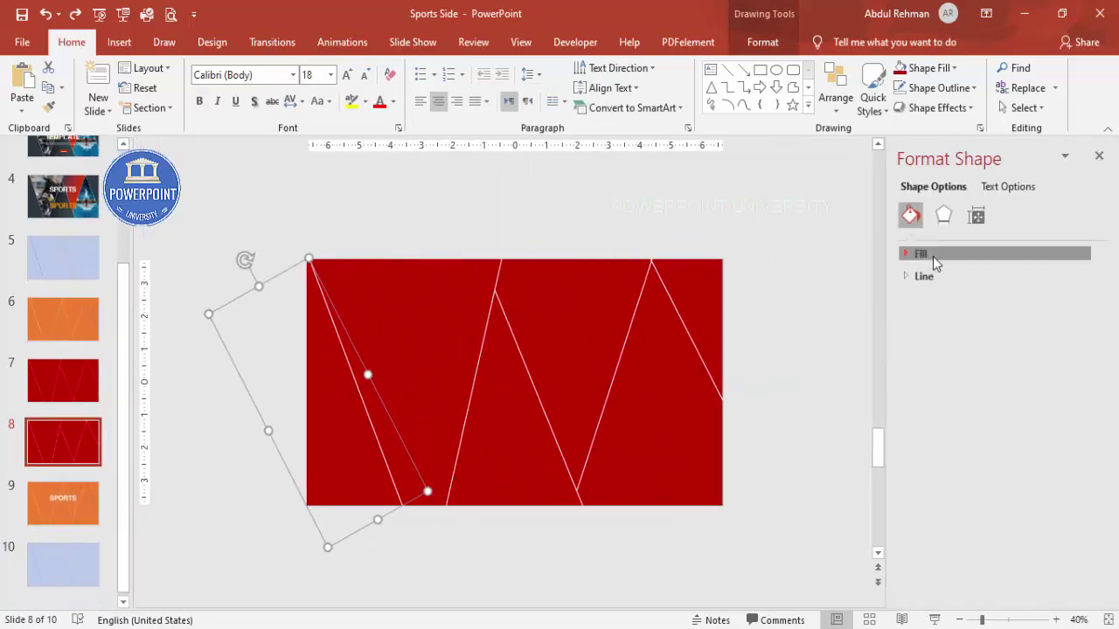
left_click(933, 256)
left_click(1068, 409)
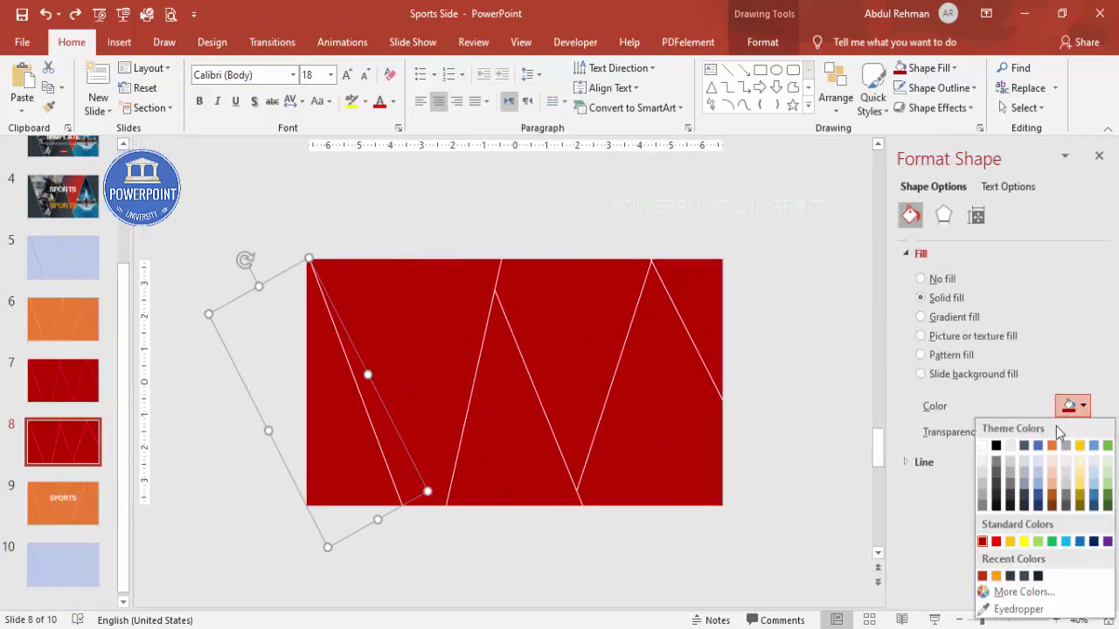
left_click(1012, 588)
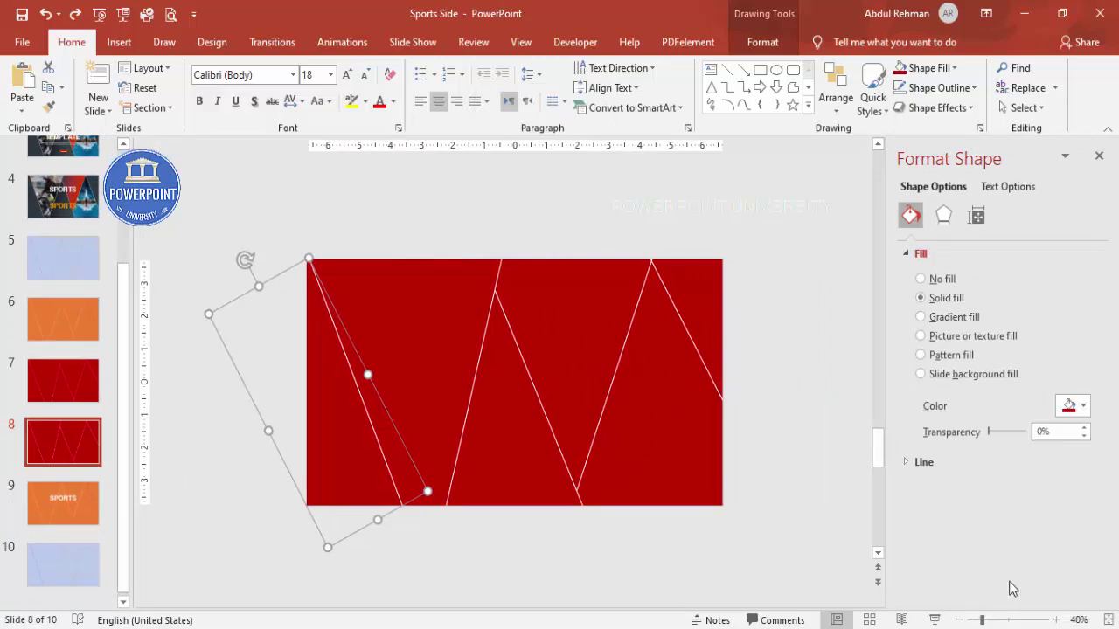
- Give the middle triangle a gradient fill with its two middle stops removed
left_click(496, 439)
left_click(1071, 405)
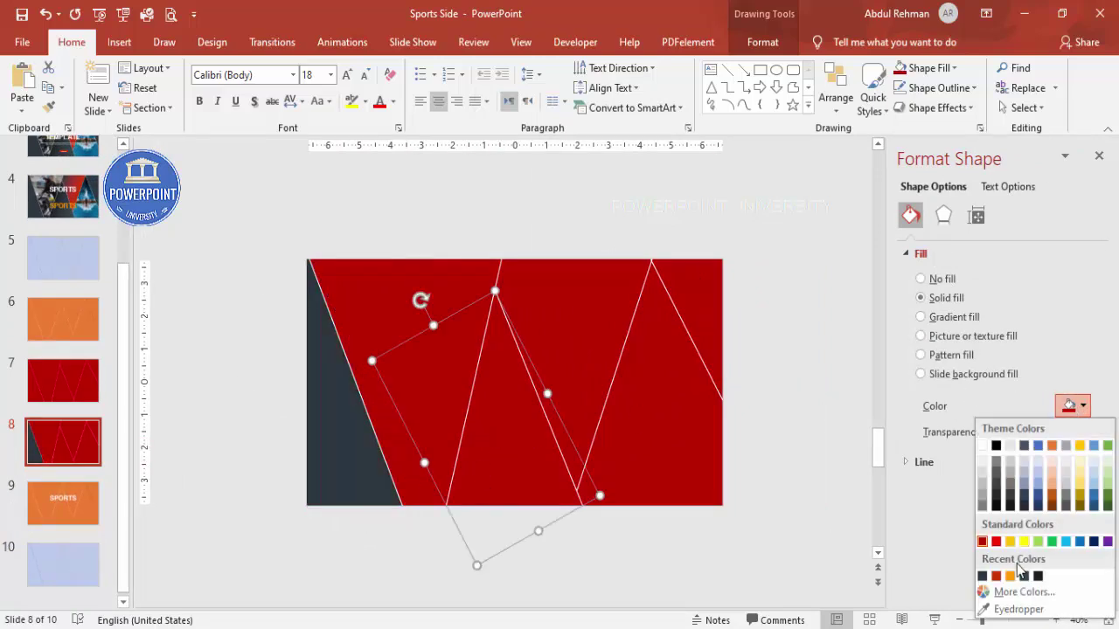
left_click(1037, 576)
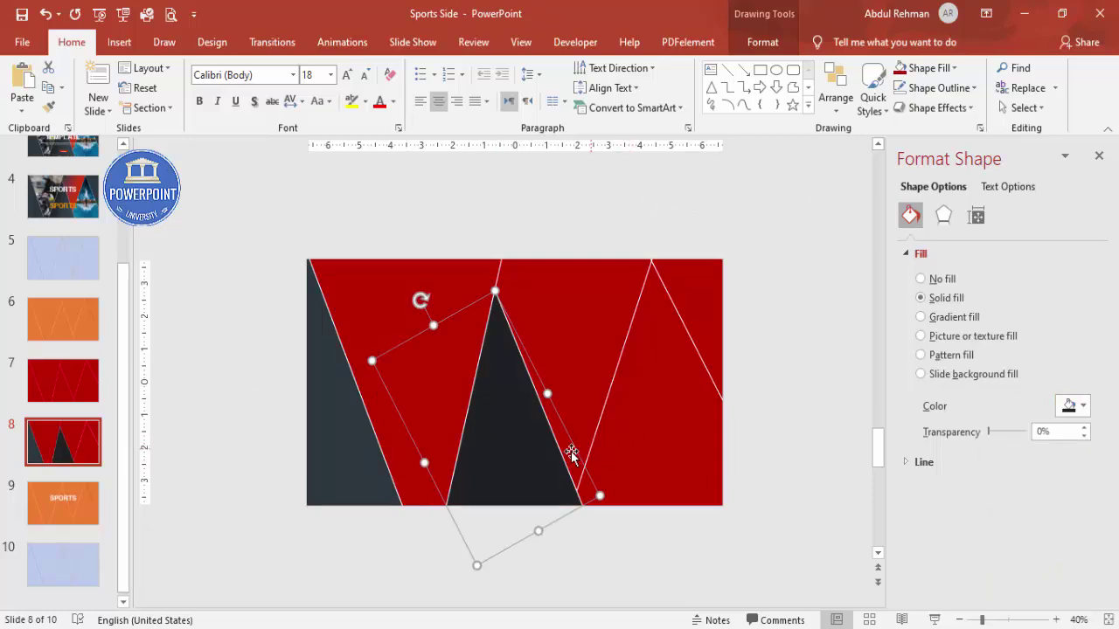
left_click(954, 317)
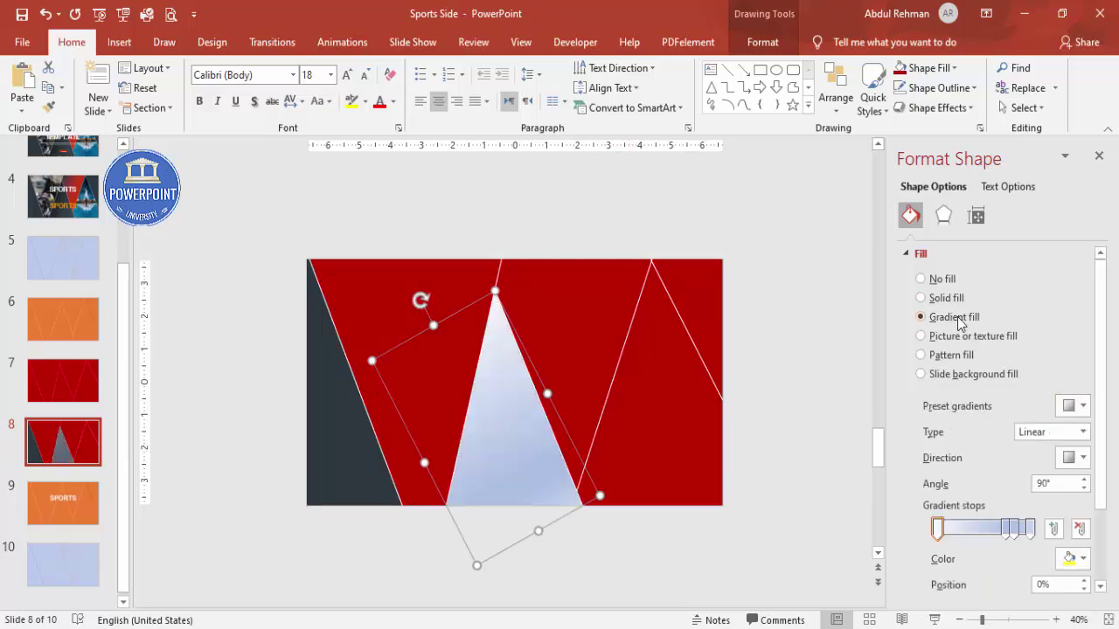
left_click(1012, 527)
left_click(1079, 529)
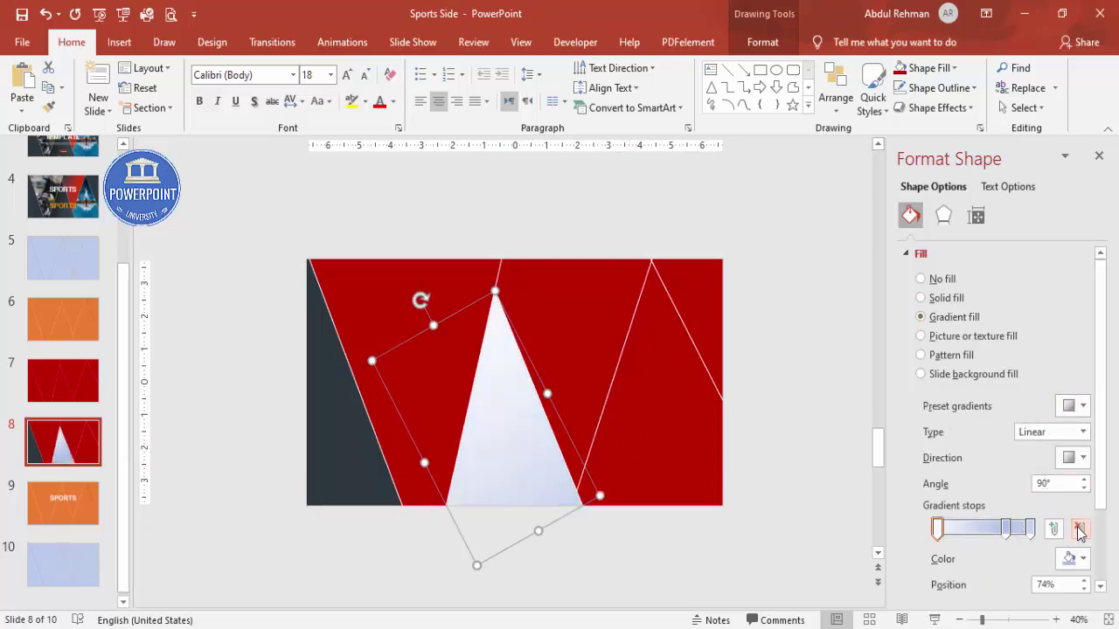
- Set both remaining gradient stops of the middle triangle to dark colours
left_click(1079, 529)
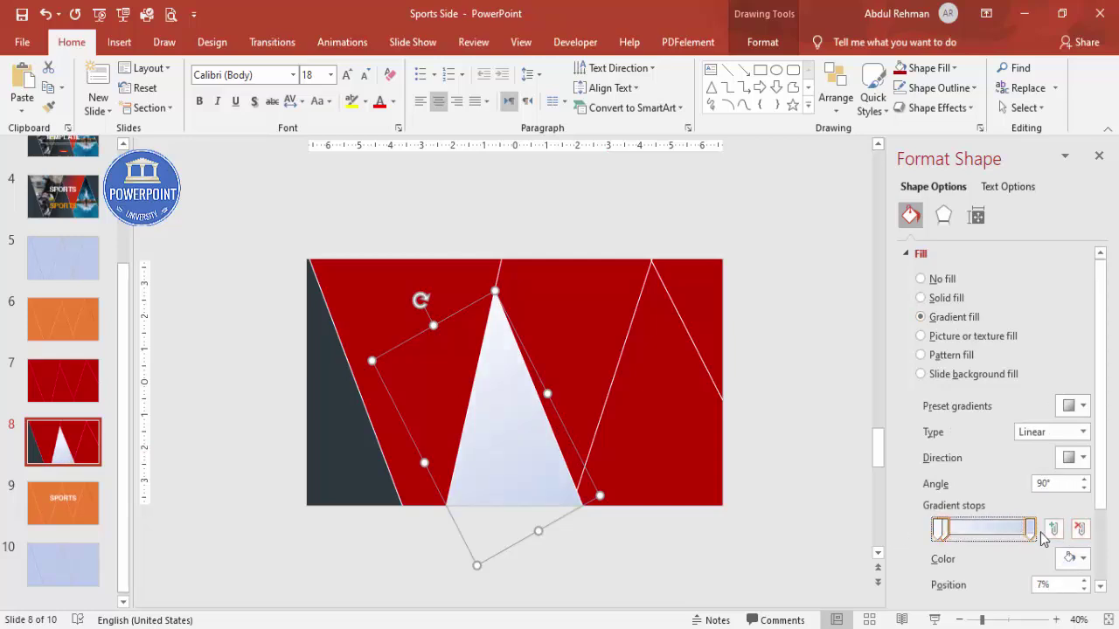
left_click(1076, 557)
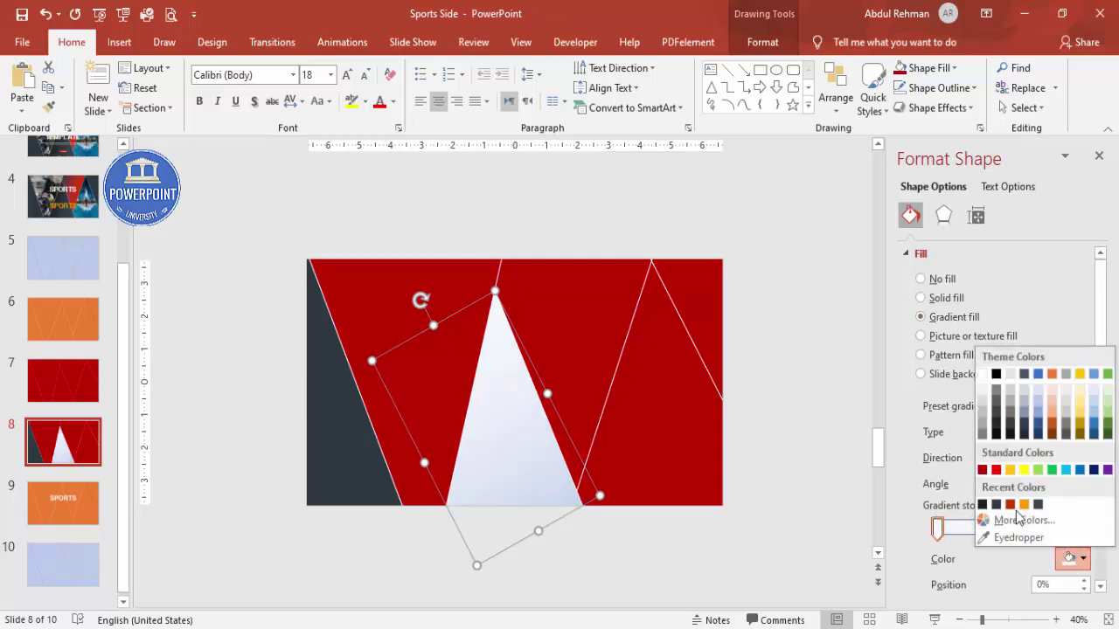
left_click(982, 504)
left_click(1029, 528)
left_click(1068, 561)
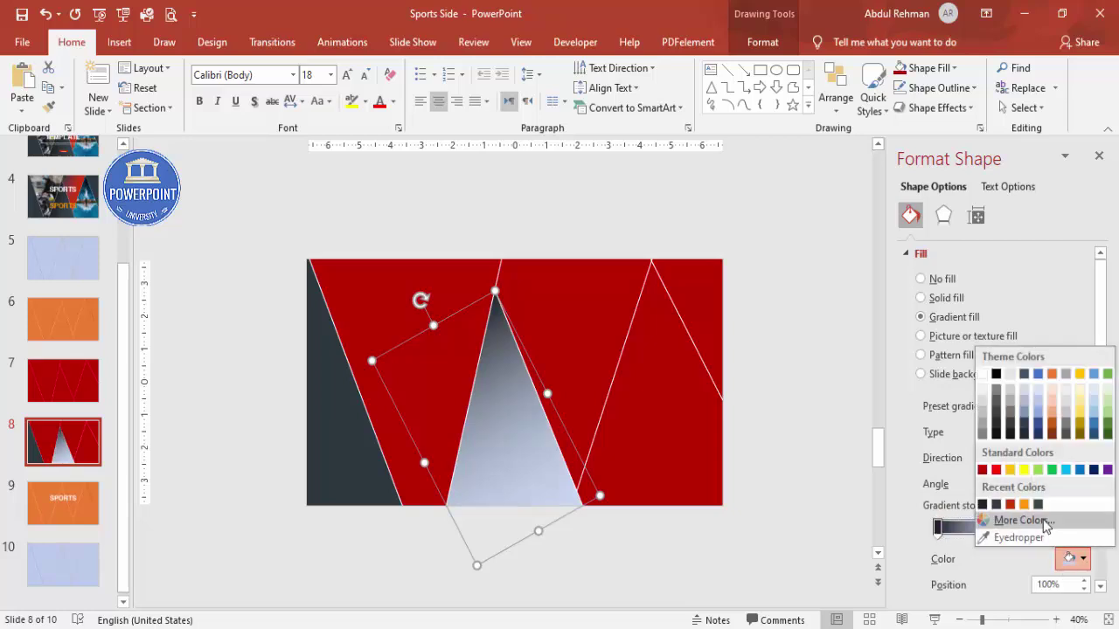
left_click(995, 505)
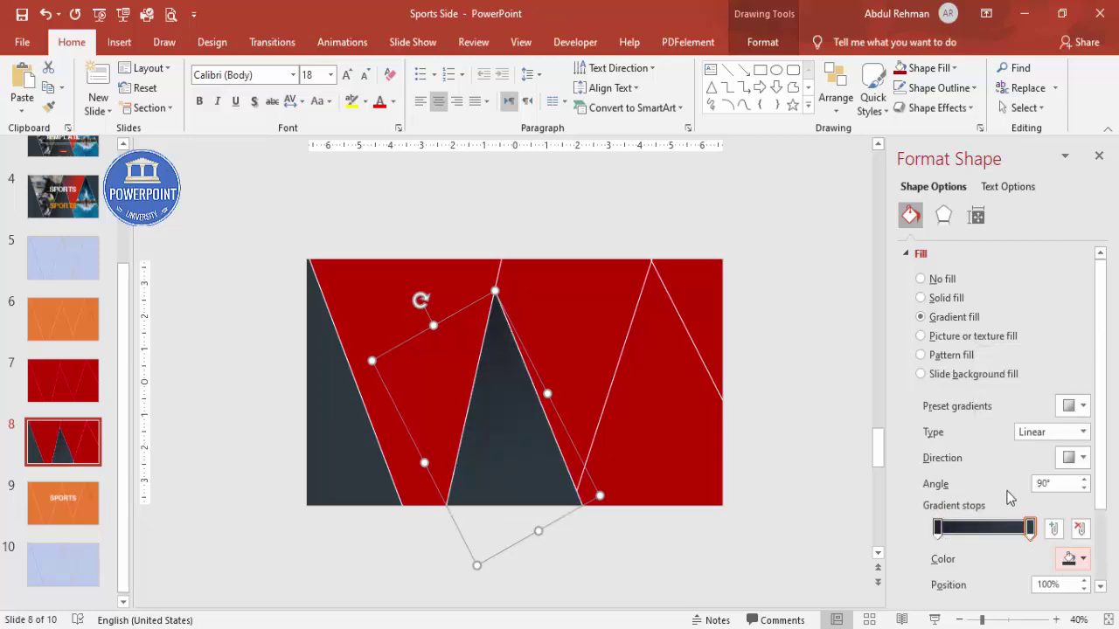
left_click(698, 298)
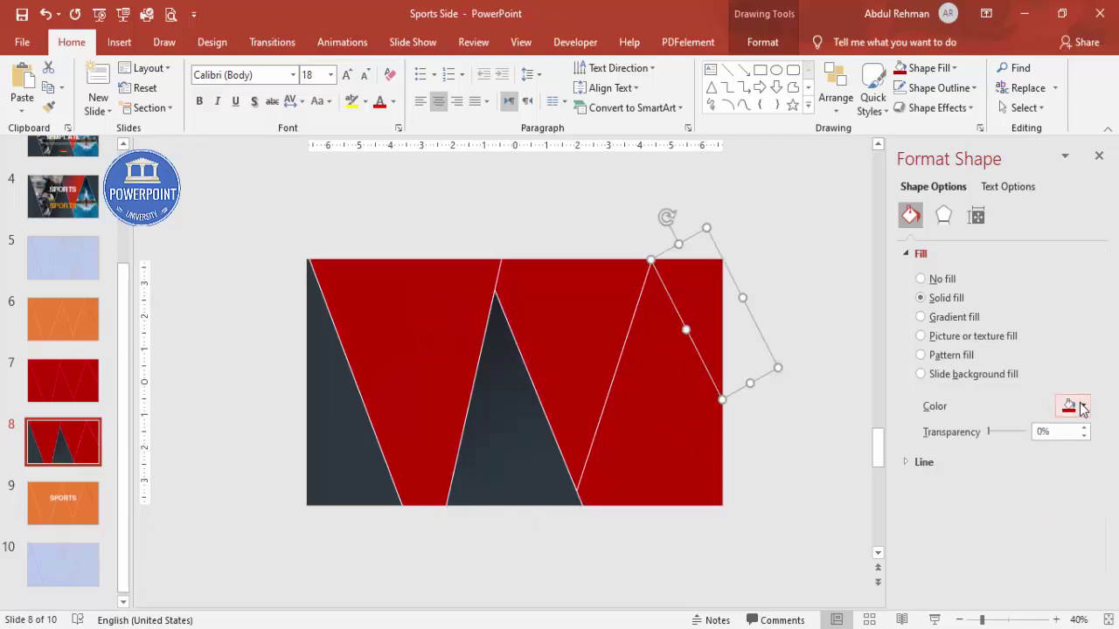
- Fill the right sliver dark gray and give the top-middle triangle a left-to-right red-to-orange gradient
left_click(1077, 406)
left_click(1037, 576)
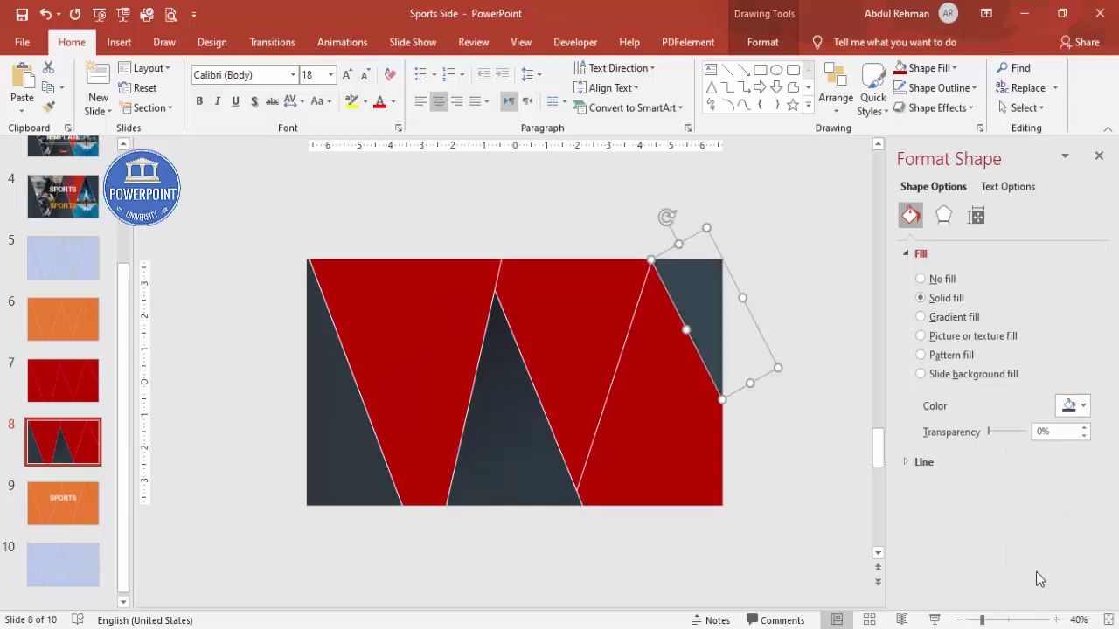
left_click(538, 310)
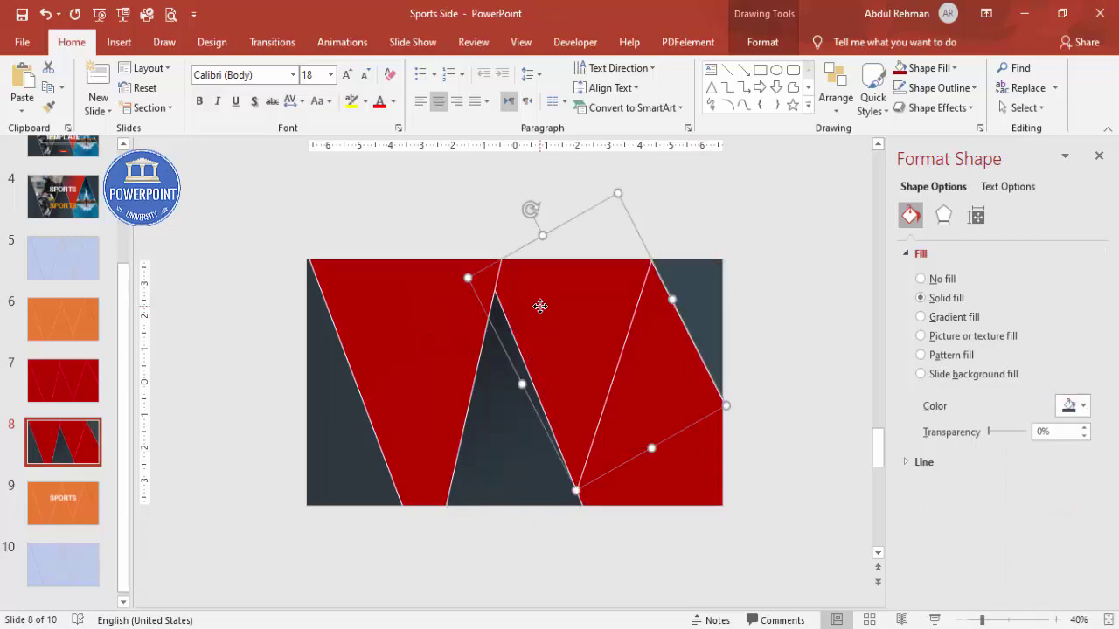
left_click(959, 320)
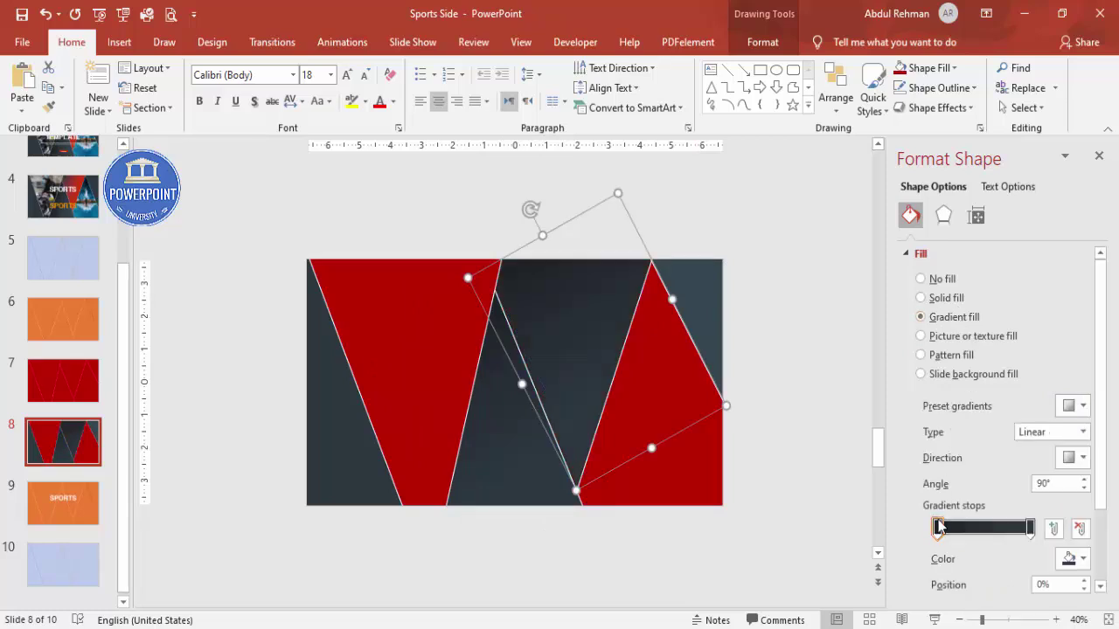
left_click(1075, 560)
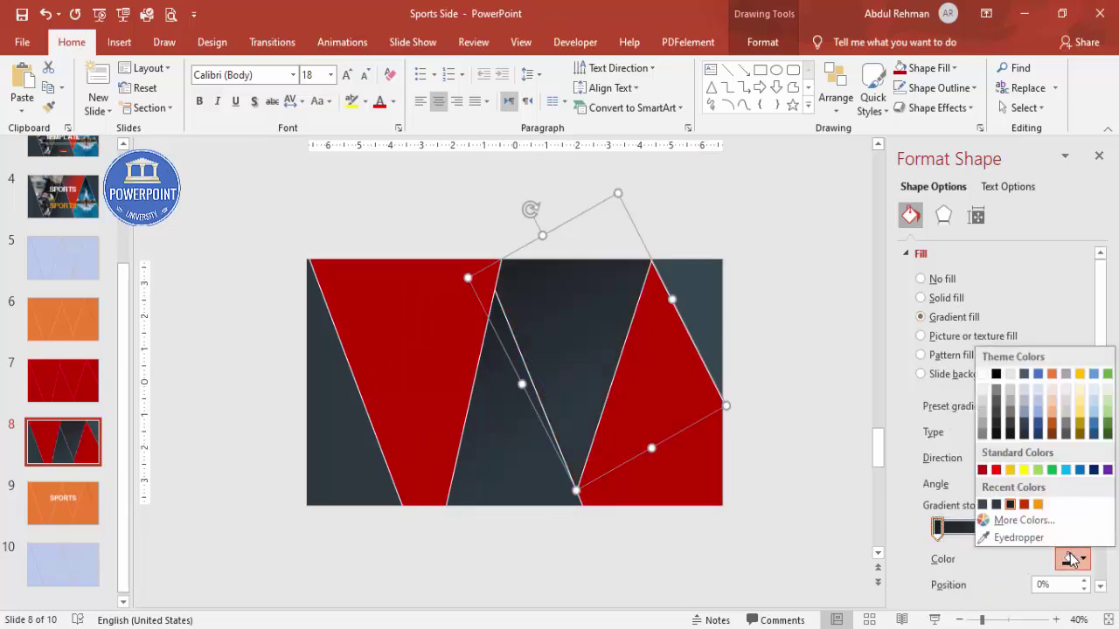
left_click(1025, 509)
left_click(1029, 527)
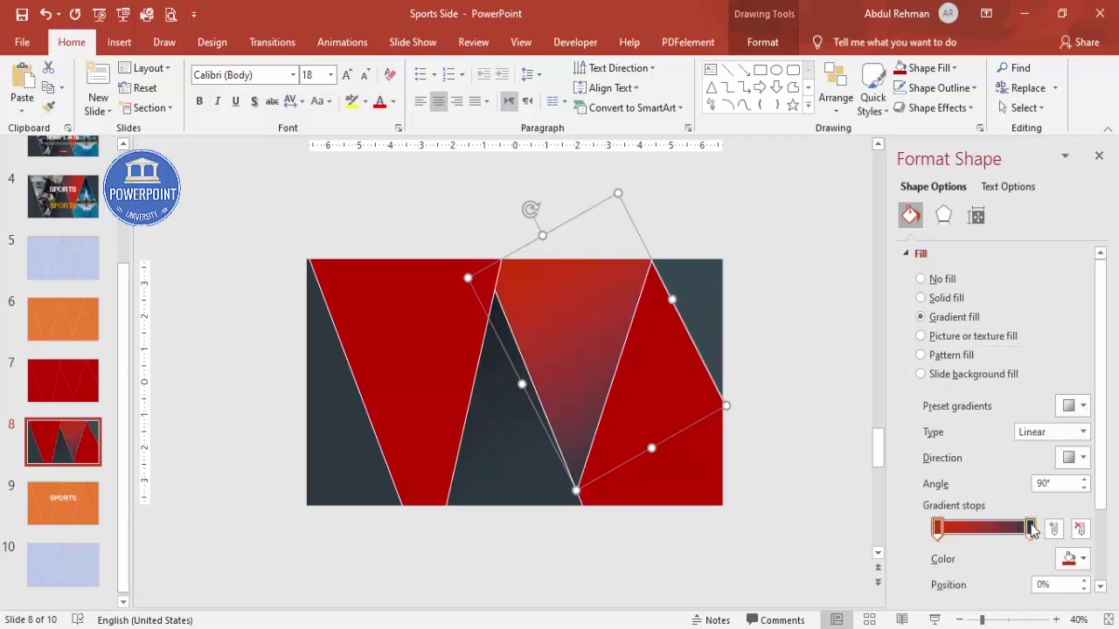
left_click(1075, 559)
left_click(1038, 505)
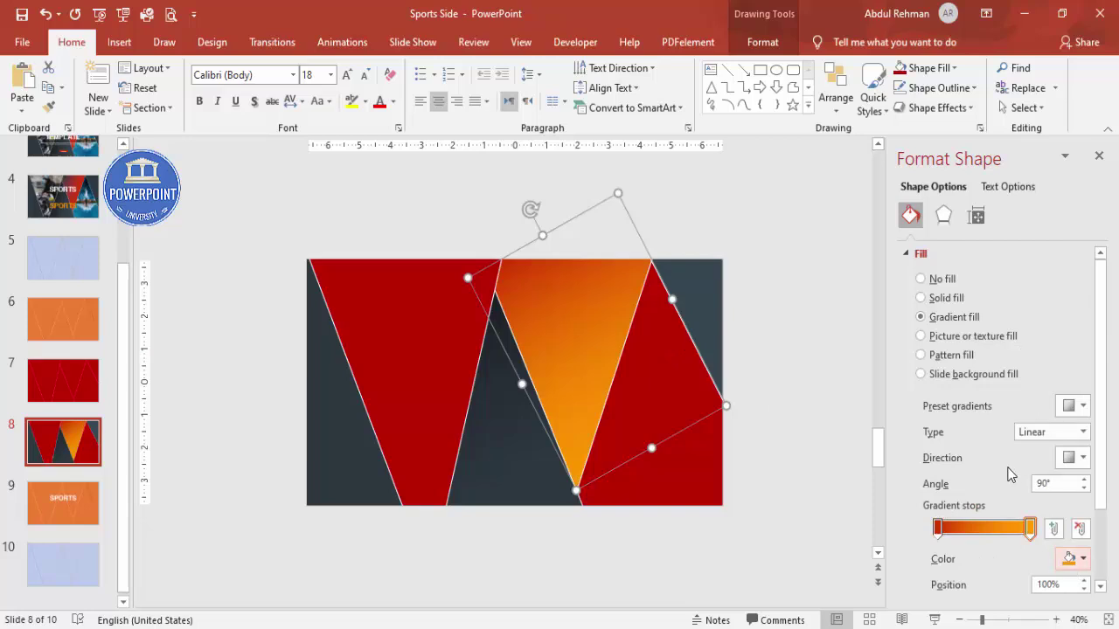
left_click(1081, 457)
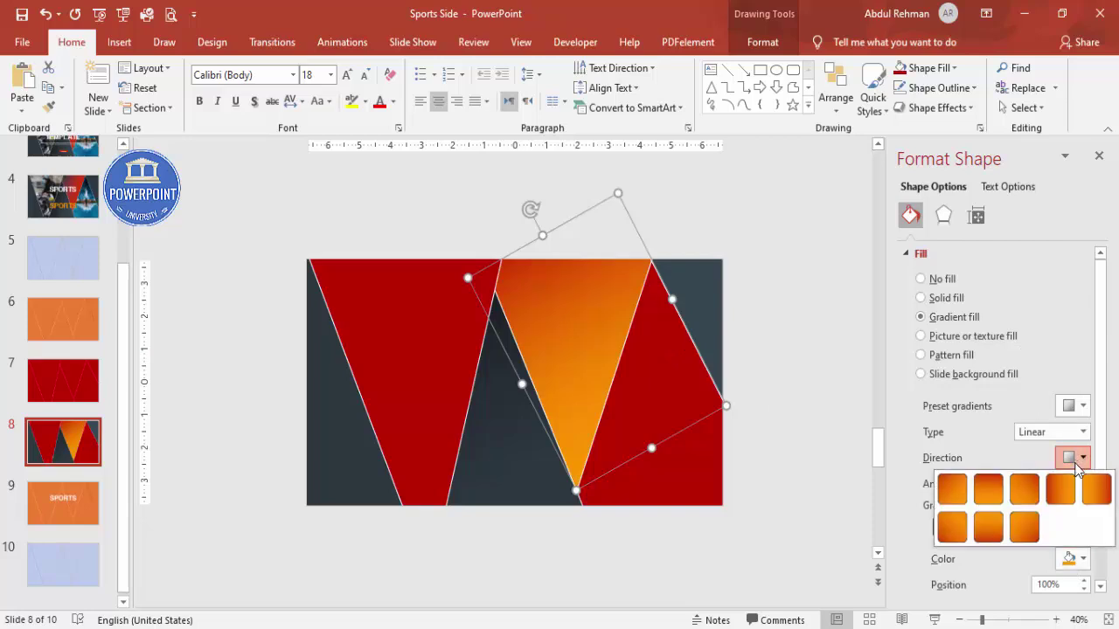
left_click(1055, 487)
left_click(670, 207)
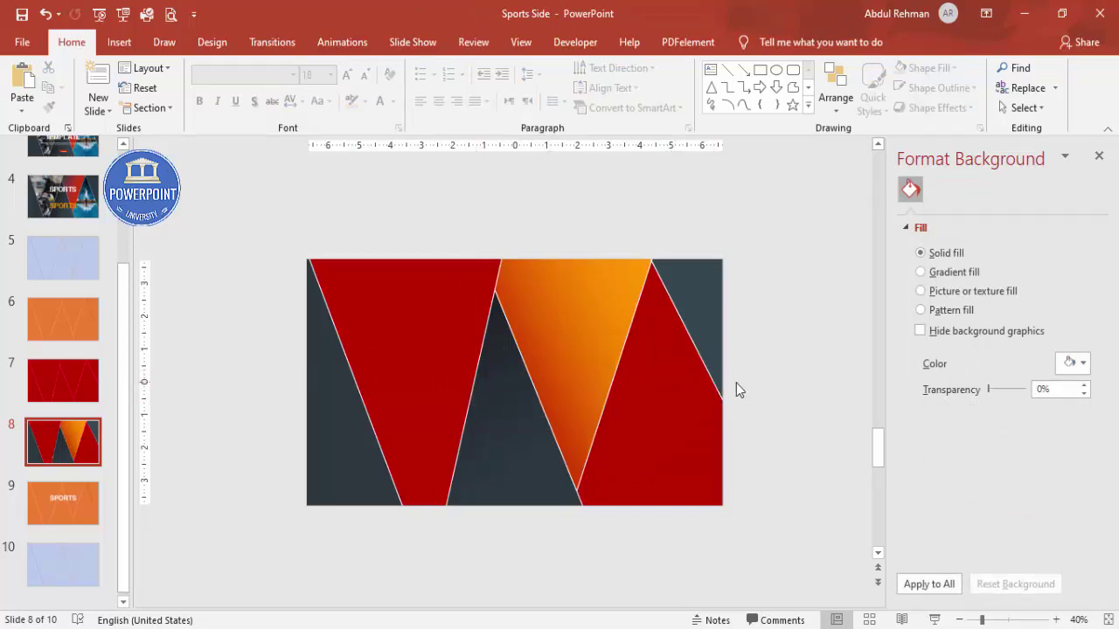
- Give the left downward triangle a picture fill using the motorcycle rider image file
left_click(392, 308)
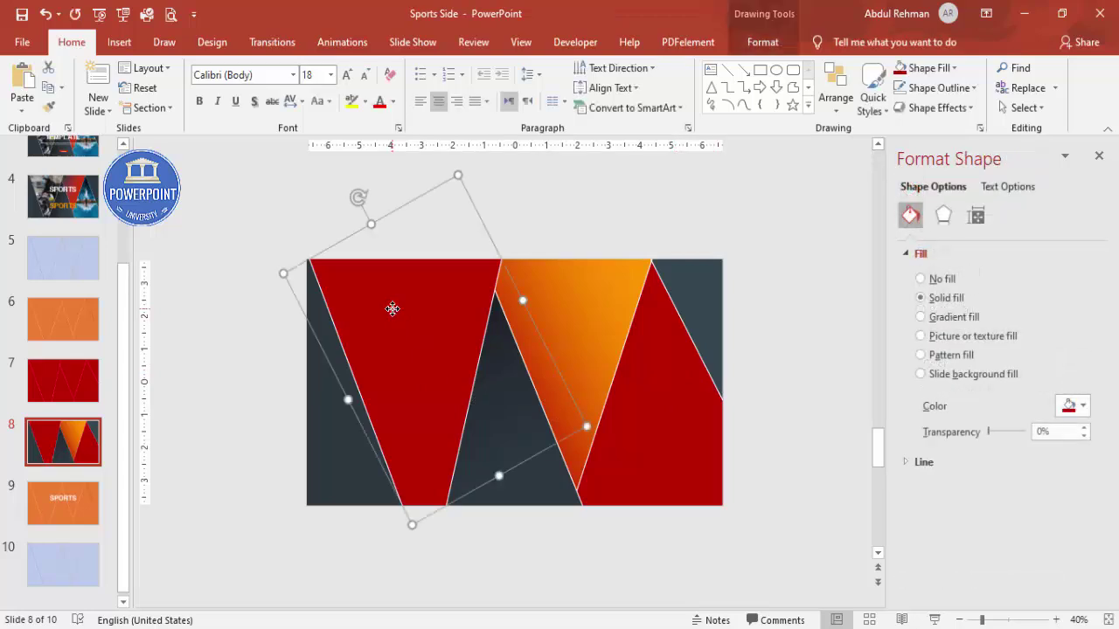
left_click(657, 402)
left_click(439, 347)
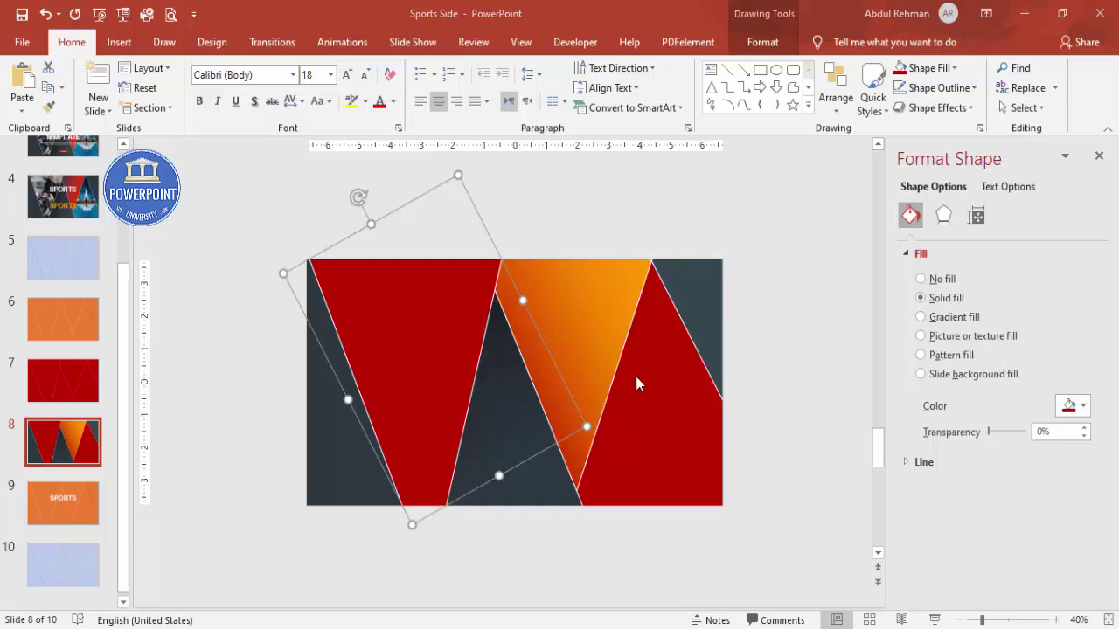
left_click(517, 249)
left_click(437, 297)
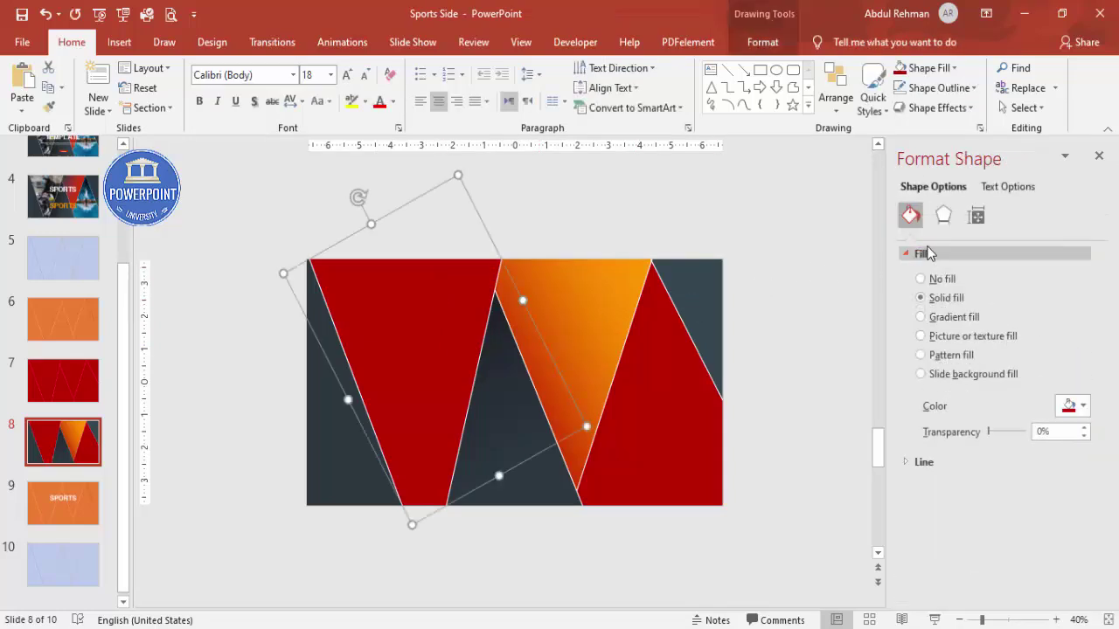
left_click(985, 344)
left_click(944, 424)
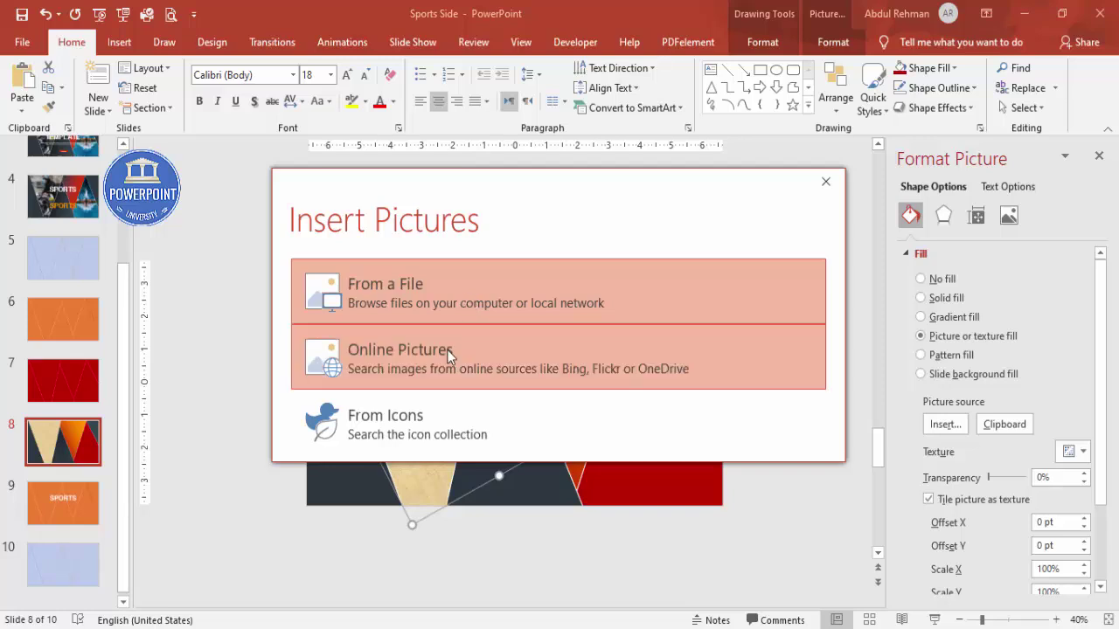
left_click(458, 278)
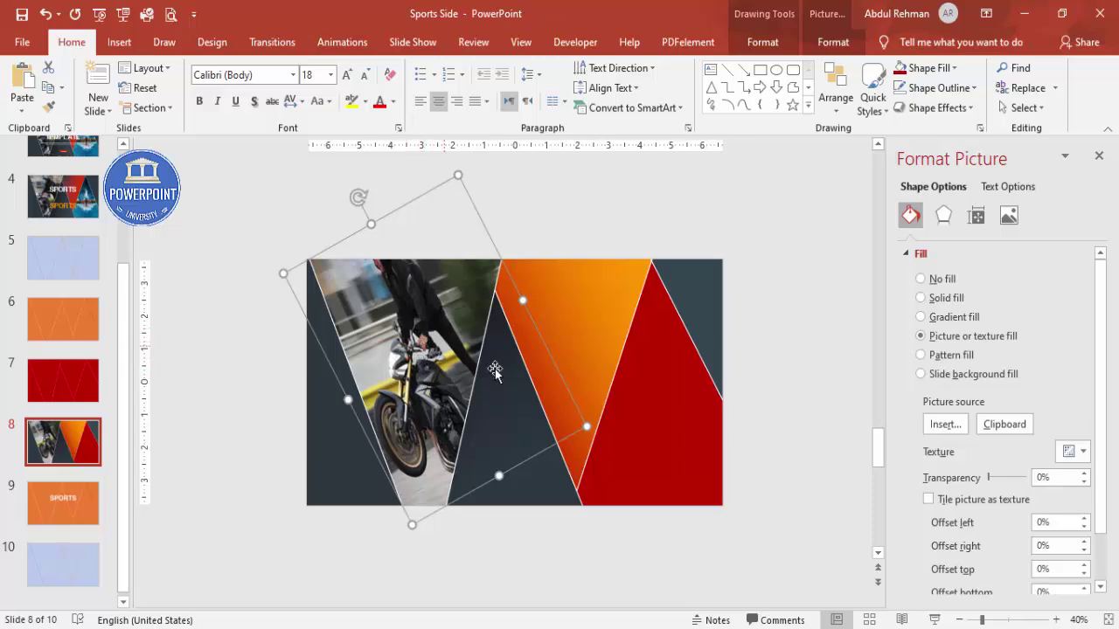
- Give the right downward triangle a picture fill using the snowboarder image file
left_click(621, 390)
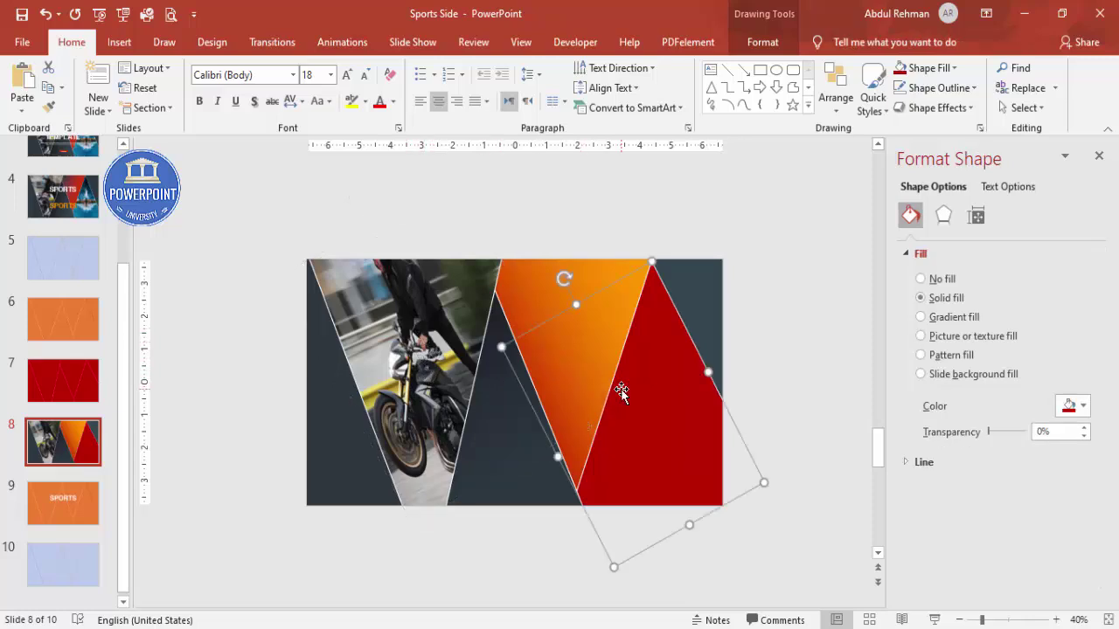
left_click(949, 339)
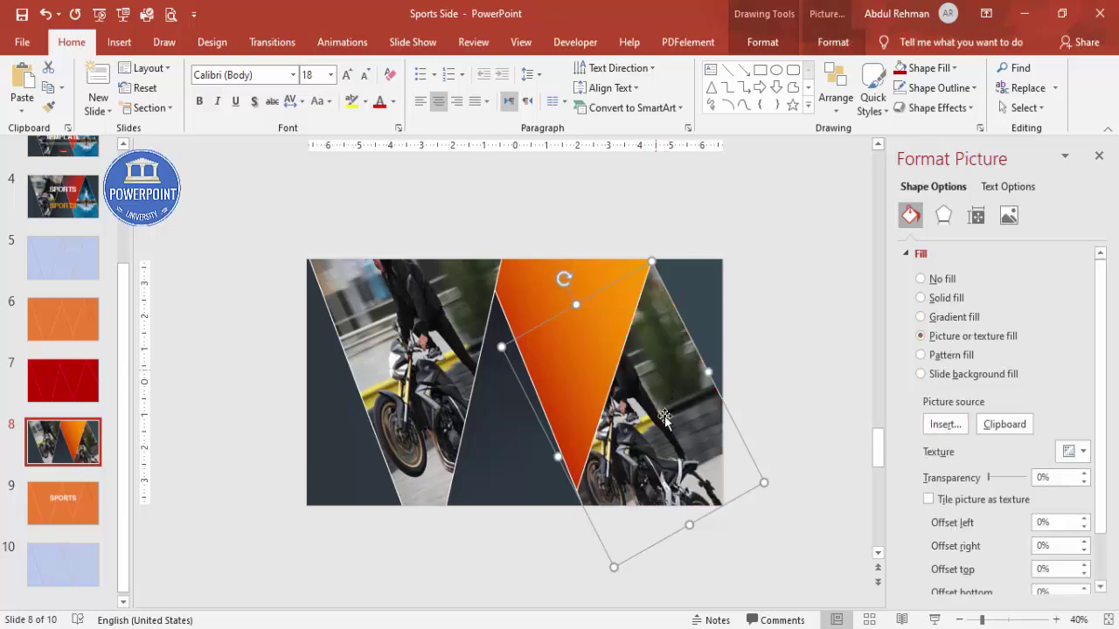
left_click(945, 424)
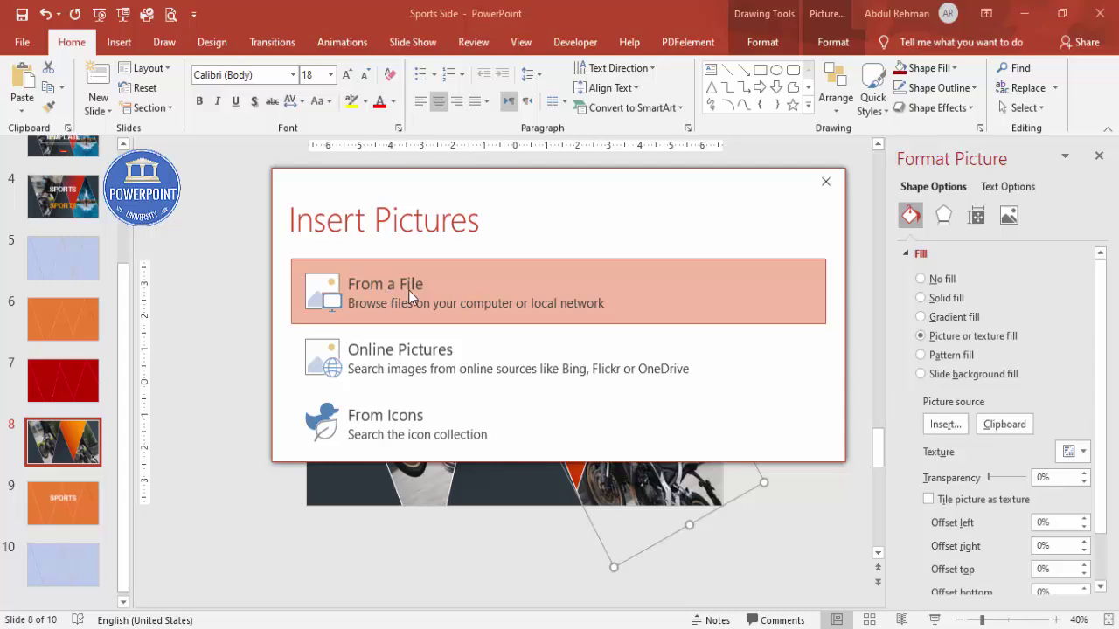
left_click(408, 289)
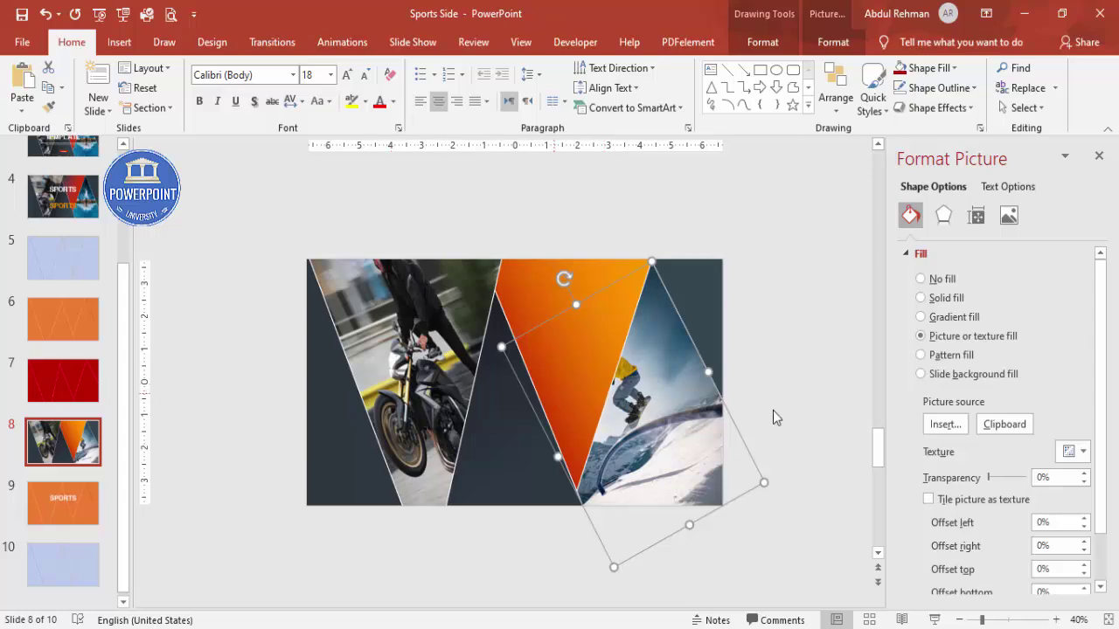
left_click_drag(1106, 394, 1027, 444)
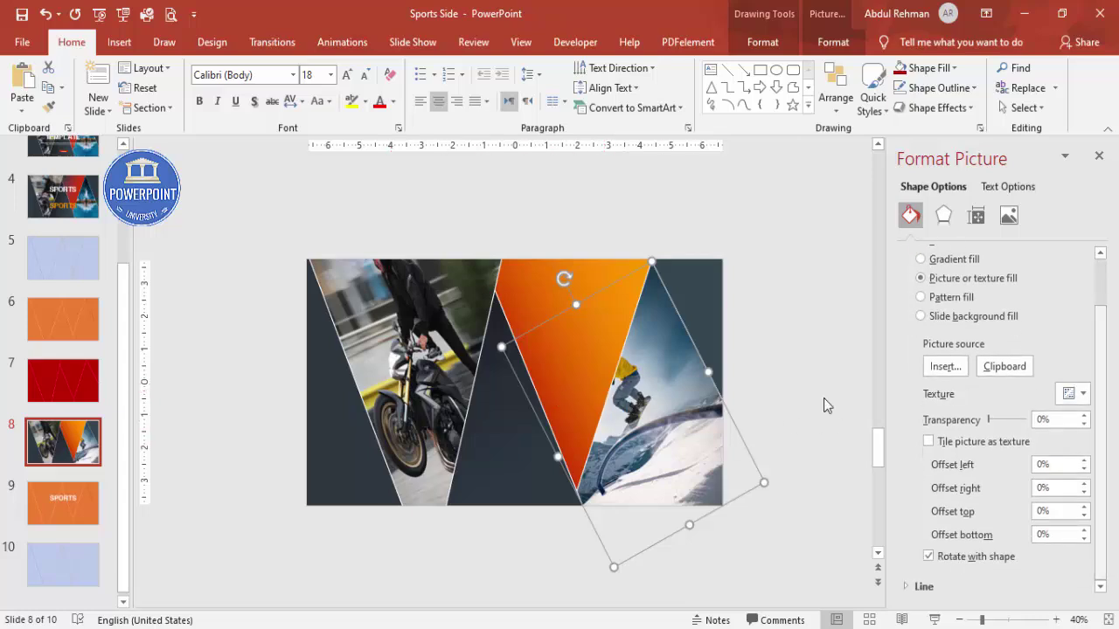
left_click(390, 335)
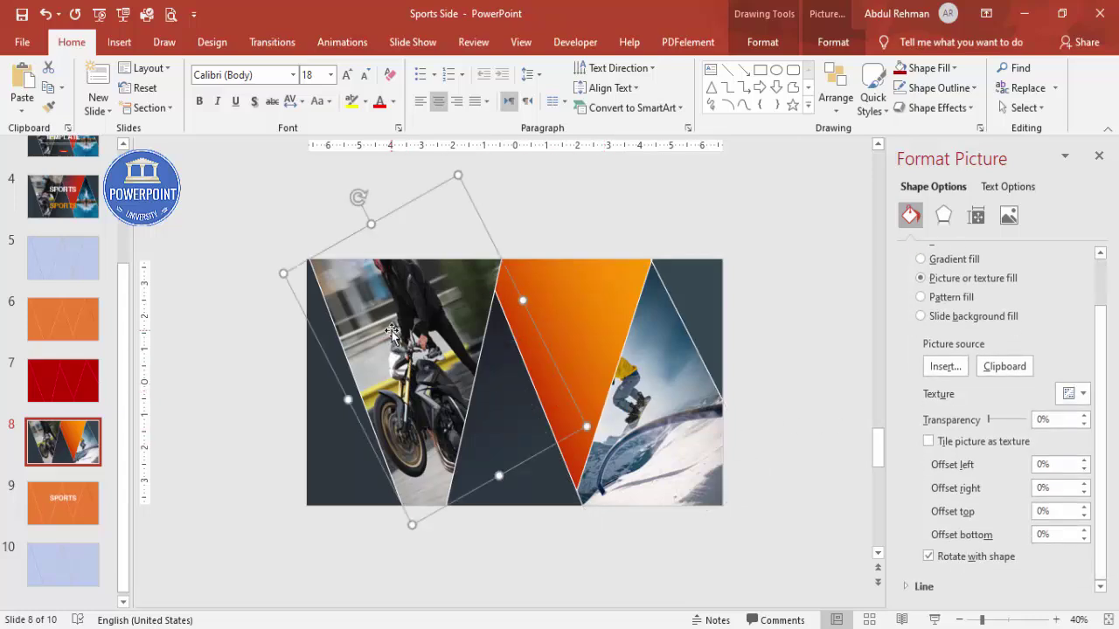
- Turn off Rotate with shape for the motorcycle fill and set offsets to -13% left, -27% right
left_click(928, 556)
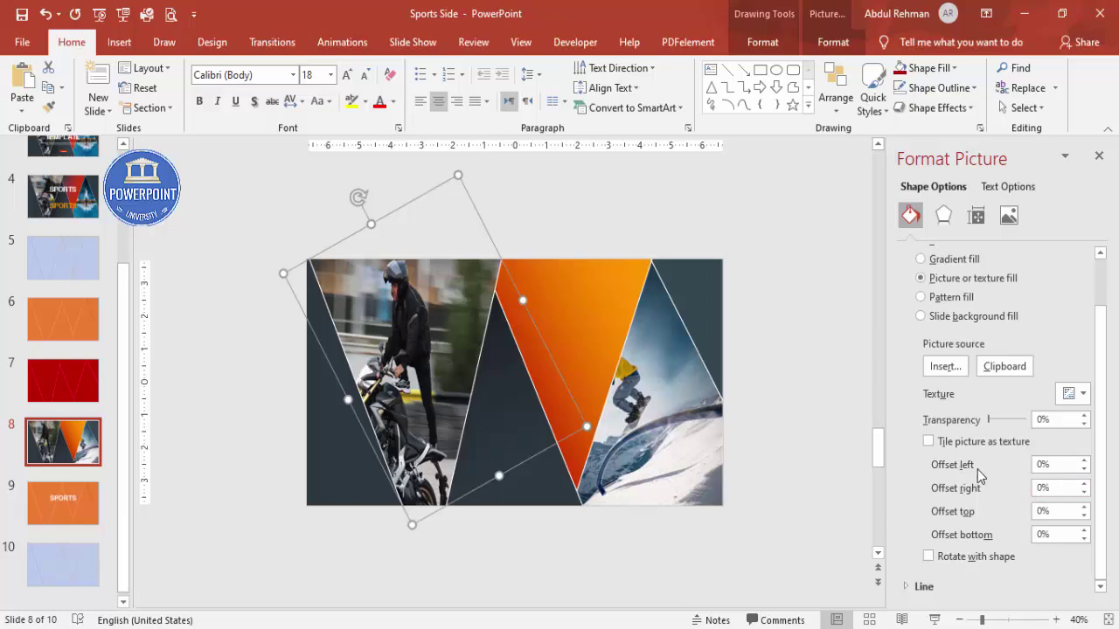
left_click(1083, 469)
left_click(1083, 469)
left_click(1082, 470)
left_click(1084, 492)
left_click(1083, 492)
left_click(1084, 492)
left_click(1084, 492)
left_click_drag(1084, 492, 1081, 473)
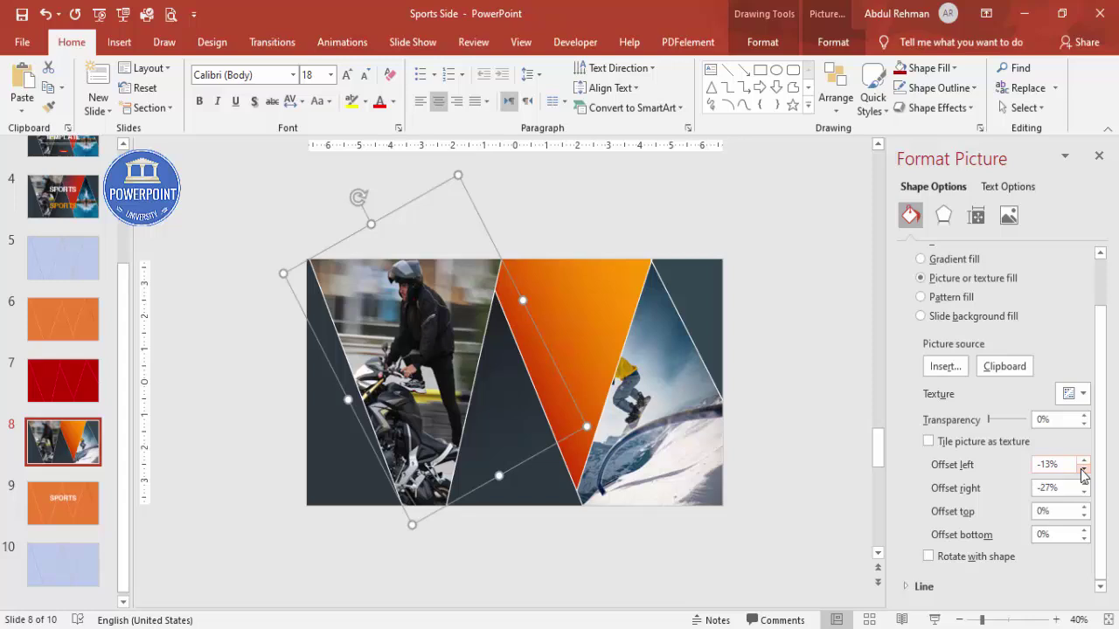
- Apply the Blur artistic effect to the motorcycle photo, then select the snowboarder triangle
left_click(835, 41)
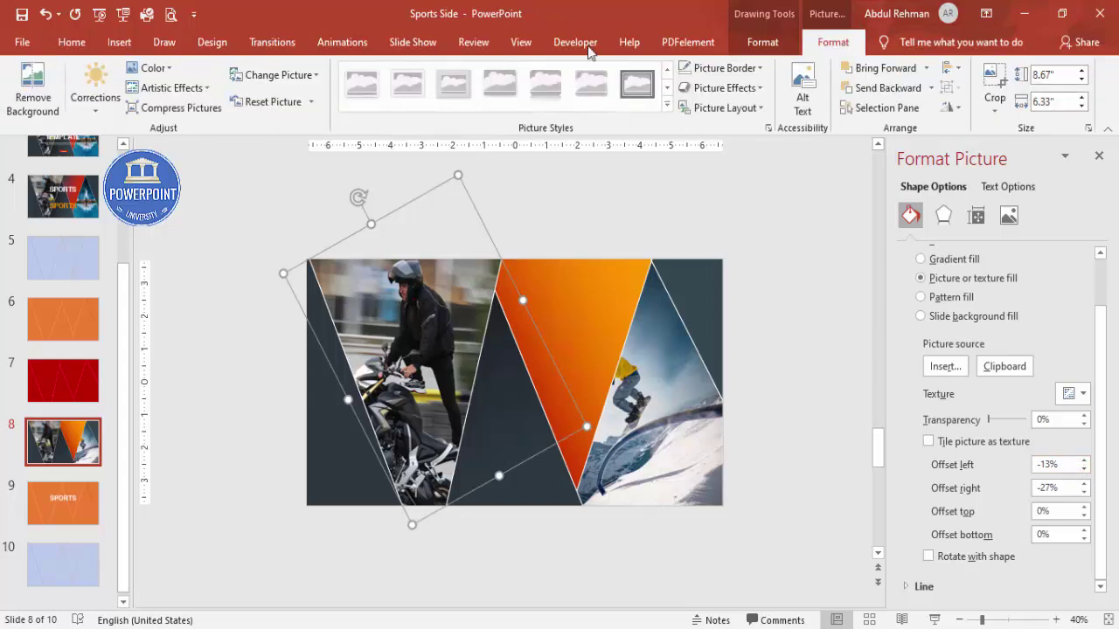
left_click(177, 91)
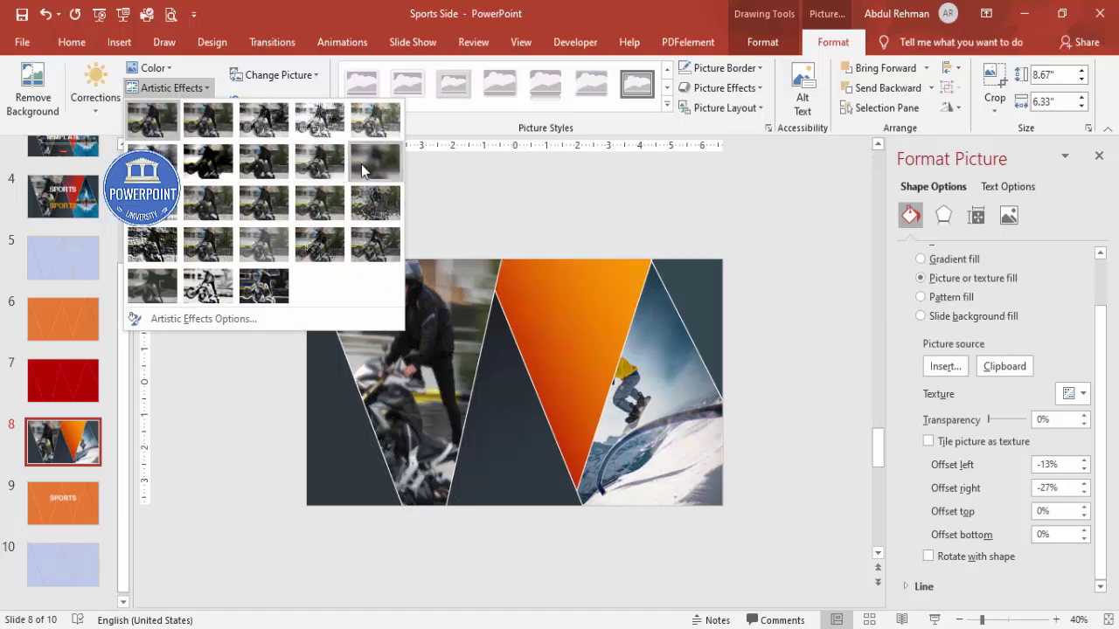
left_click(361, 164)
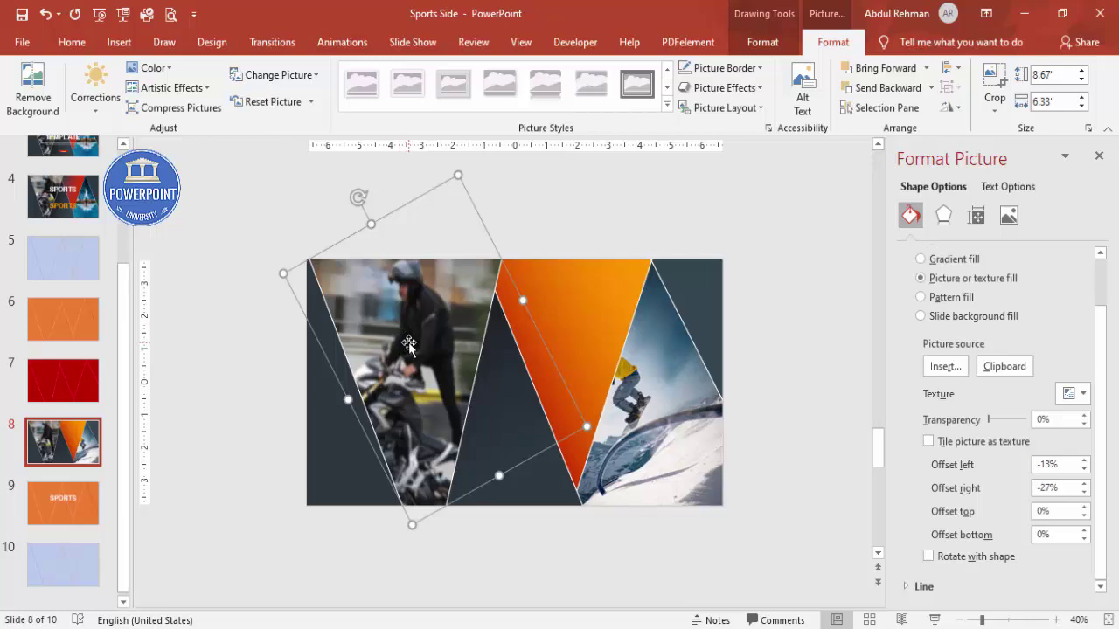
left_click(644, 398)
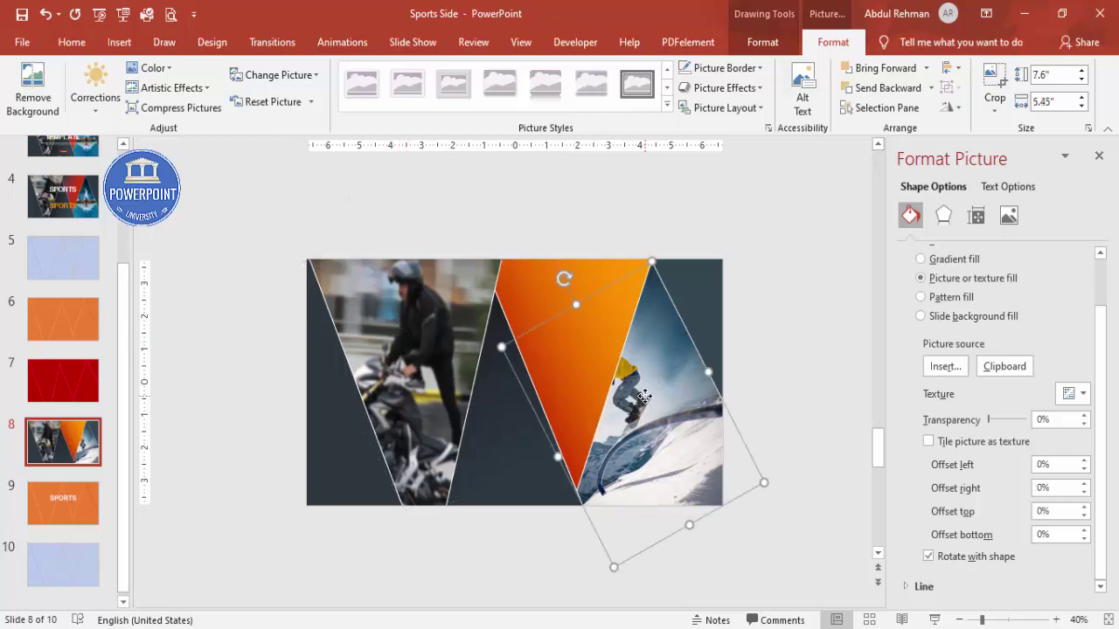
- Turn off Rotate with shape for the snowboarder photo and lower its bottom offset to -26%
left_click(928, 557)
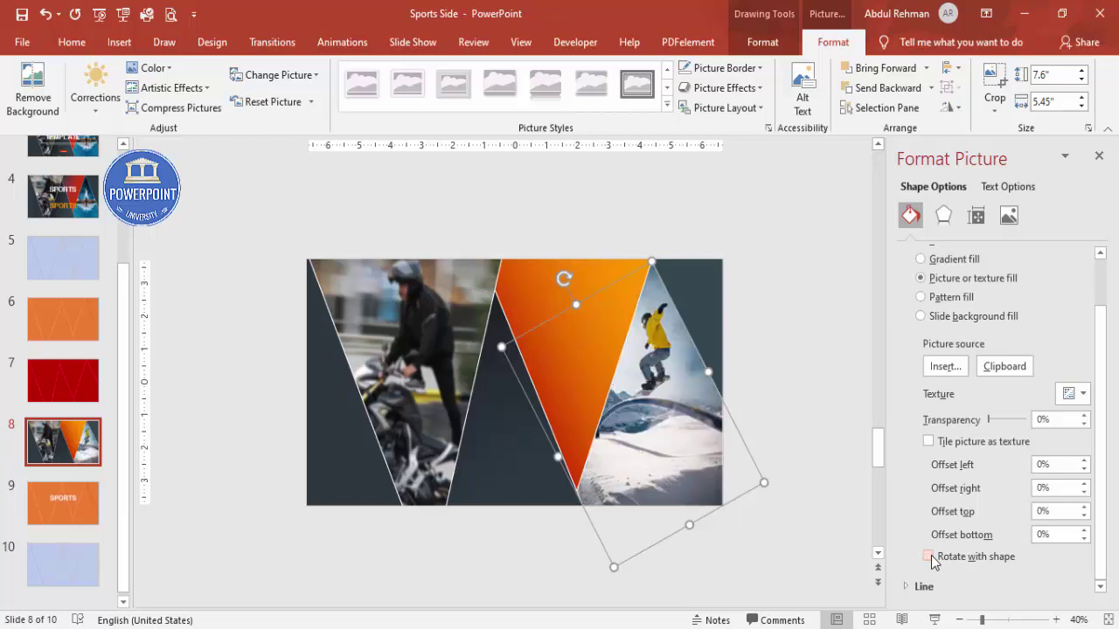
left_click(1084, 538)
left_click(1084, 538)
left_click(1084, 539)
left_click(1083, 538)
left_click(1083, 538)
left_click(1084, 539)
left_click(1083, 538)
left_click(1083, 538)
left_click(1084, 539)
left_click(1084, 538)
left_click(1083, 539)
left_click(1084, 538)
- Lower the snowboarder photo's offsets to -18% left and -21% right, then deselect it
left_click(1084, 492)
left_click(1083, 492)
left_click(1084, 492)
left_click(1084, 492)
left_click(1083, 492)
left_click(1084, 492)
left_click(1084, 492)
left_click(1083, 495)
left_click(1084, 495)
left_click(1084, 495)
left_click(1084, 494)
left_click(1083, 494)
left_click(1084, 494)
left_click(1084, 494)
left_click(1084, 495)
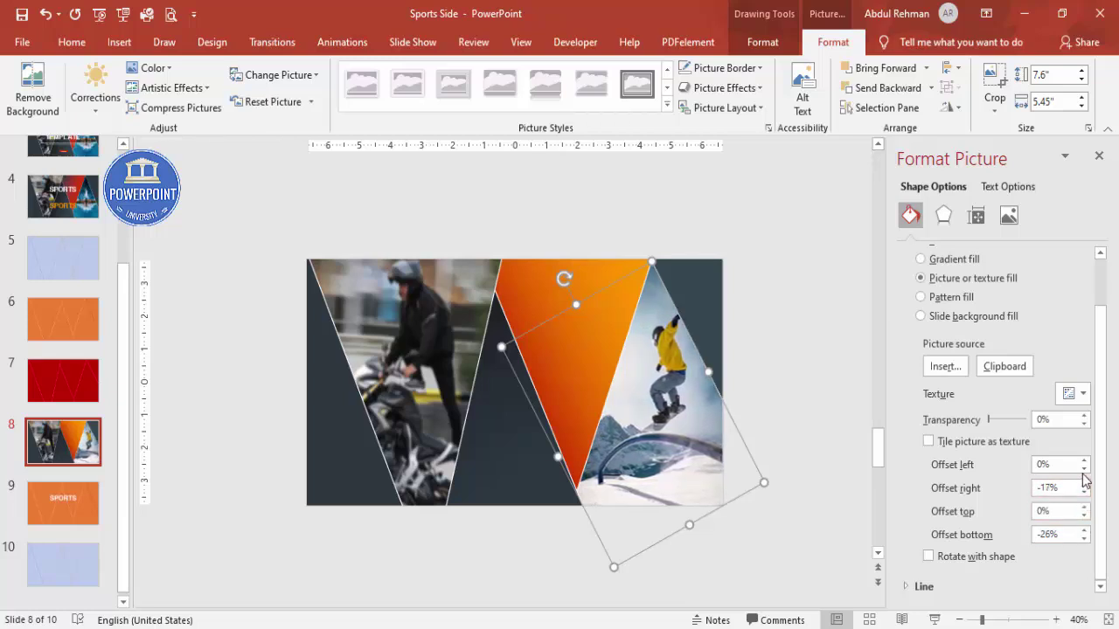
left_click(1083, 469)
left_click(1084, 469)
left_click(1083, 469)
left_click(1084, 469)
left_click(1084, 470)
left_click(1084, 469)
left_click(1084, 469)
left_click(1084, 469)
left_click(1083, 470)
left_click(1083, 469)
left_click(1083, 469)
left_click(1083, 470)
left_click(1083, 469)
left_click(1084, 469)
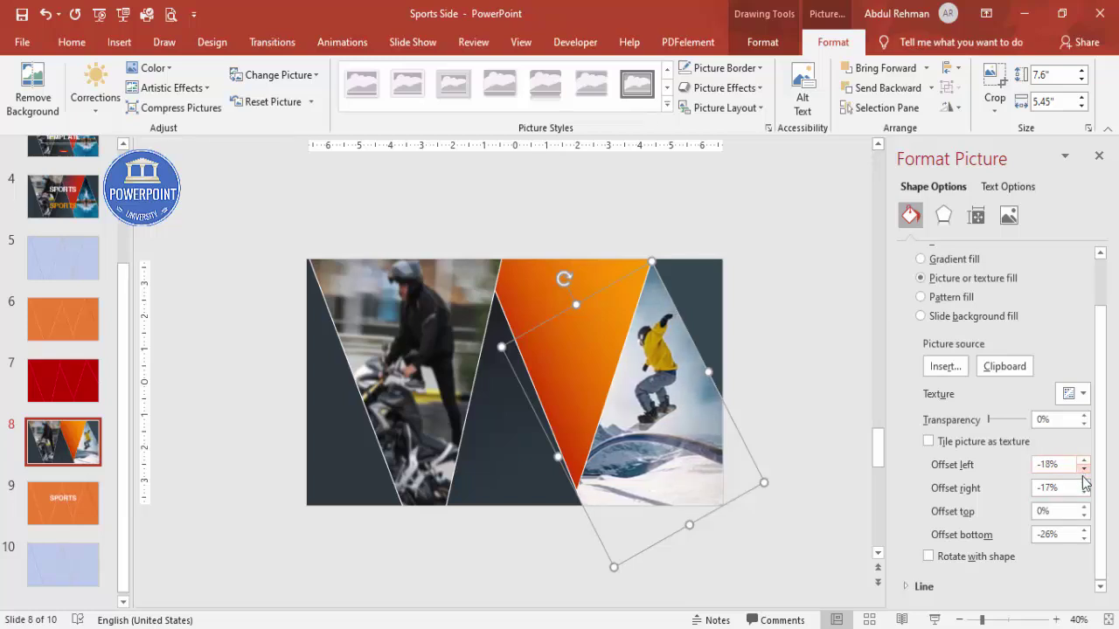
left_click(1084, 493)
left_click(1085, 493)
left_click(1084, 493)
left_click(1084, 493)
left_click(1084, 493)
left_click(784, 293)
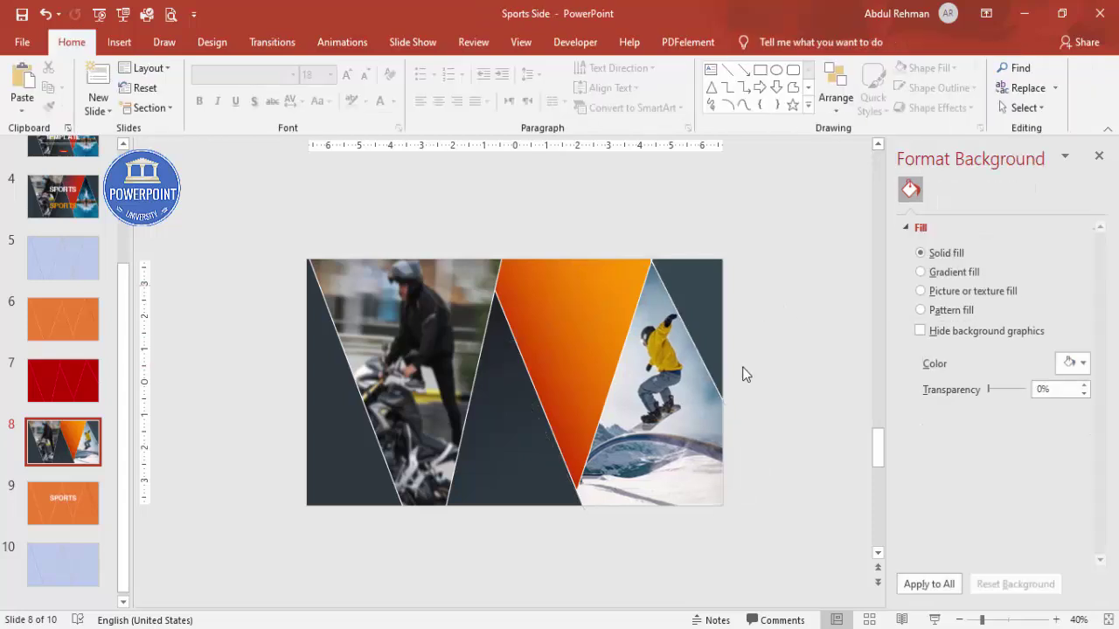